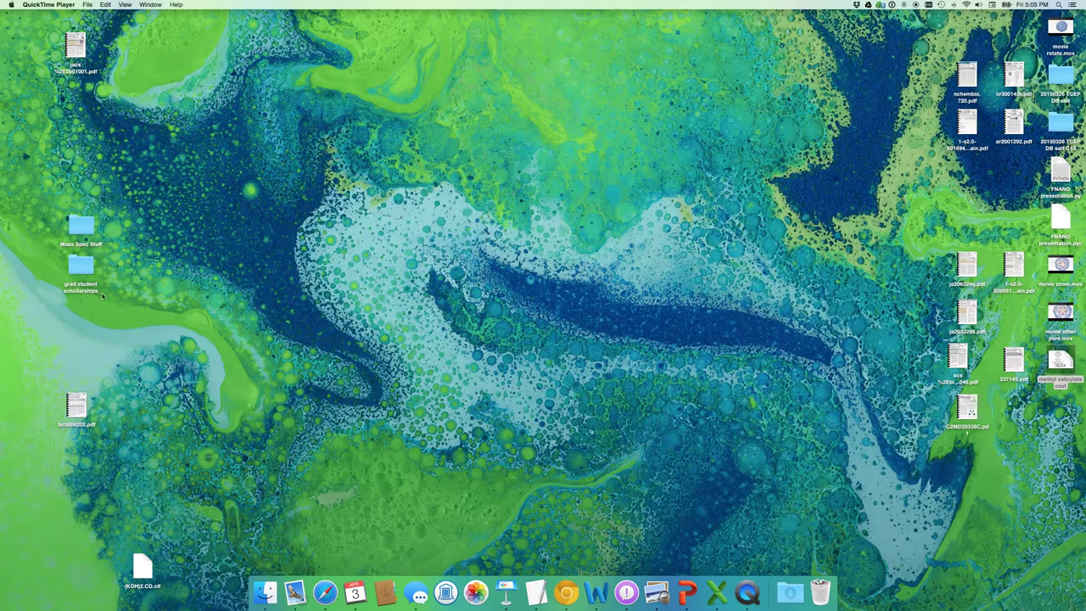
Move the (KOH)2.CD.cif file icon from the desktop's lower-left toward the screen centre.
left_click_drag(144, 564, 309, 155)
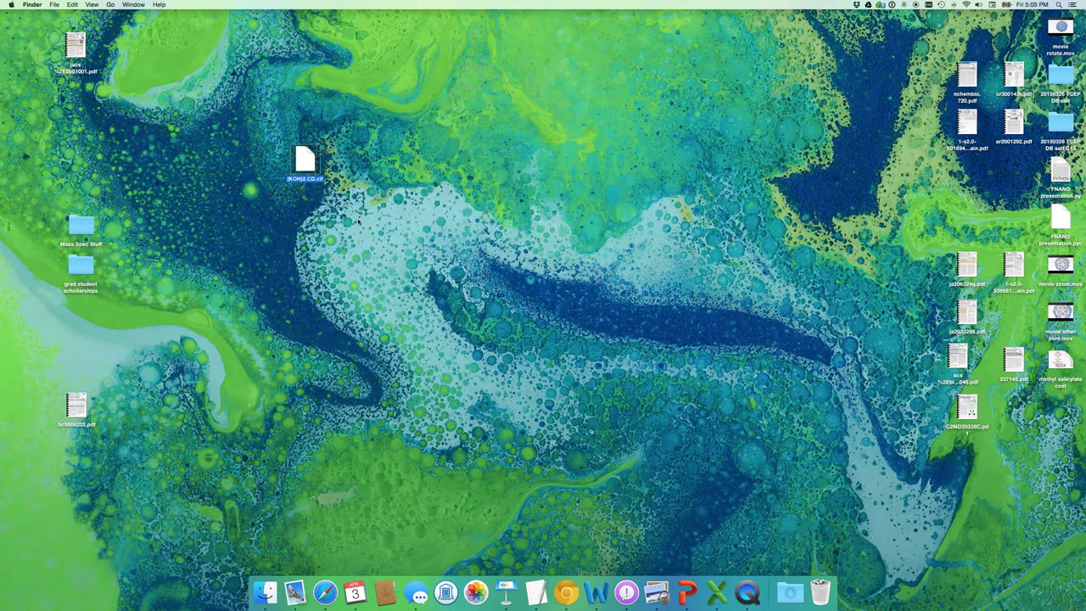
Launch Mercury from Spotlight, dismiss the out-of-date notice and centre its window.
key("super+space")
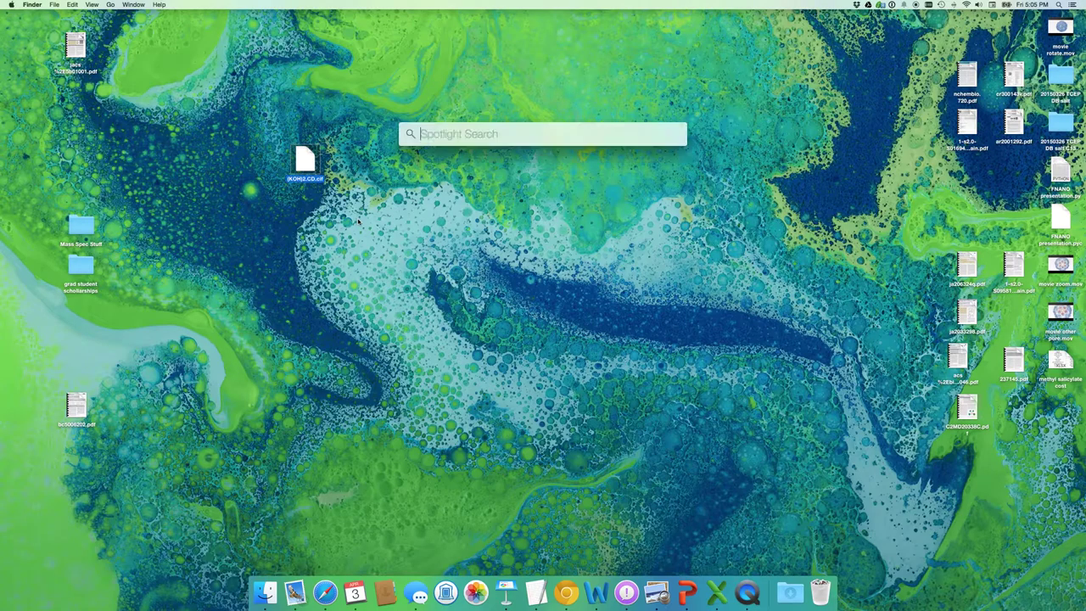
type("mer")
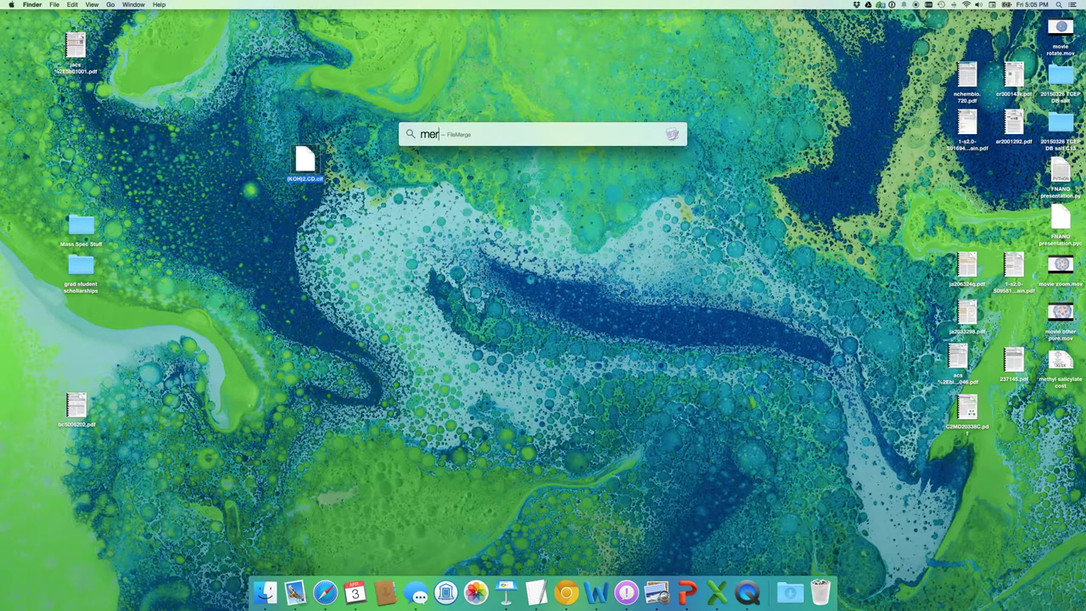
type("cu")
key("Return")
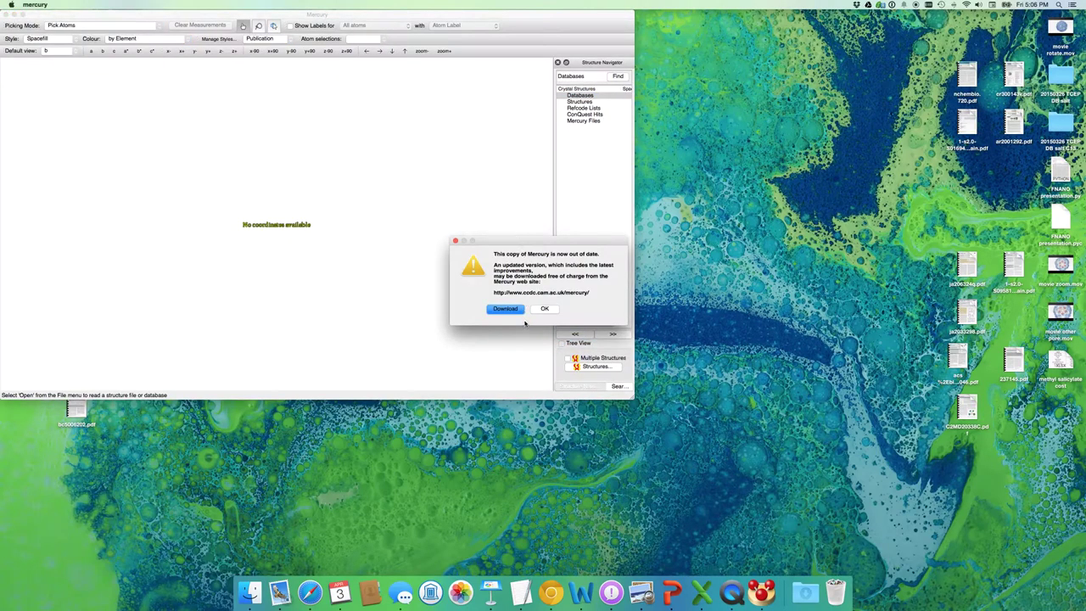
left_click(544, 308)
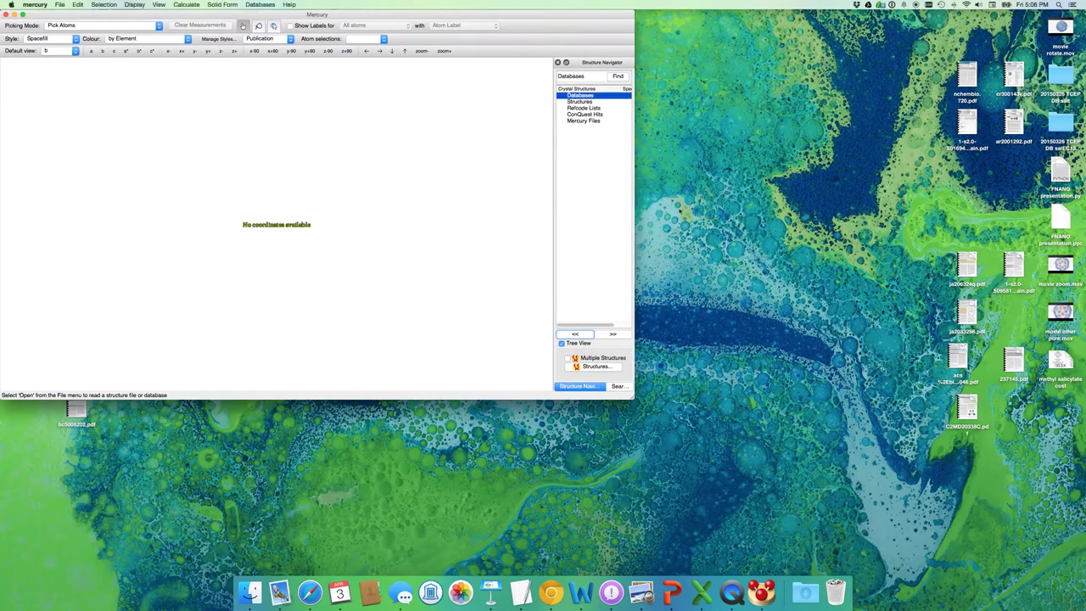
left_click_drag(166, 15, 492, 49)
Drop the (KOH)2.CD.cif file onto Mercury and close the Structure Navigator.
left_click_drag(310, 155, 589, 161)
left_click(502, 83)
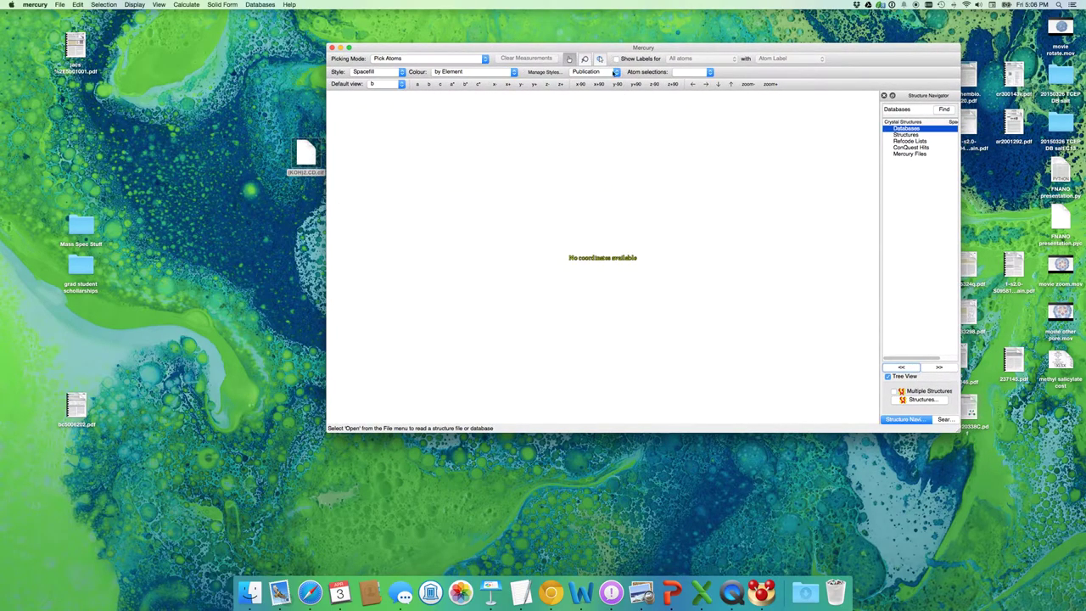
left_click(884, 95)
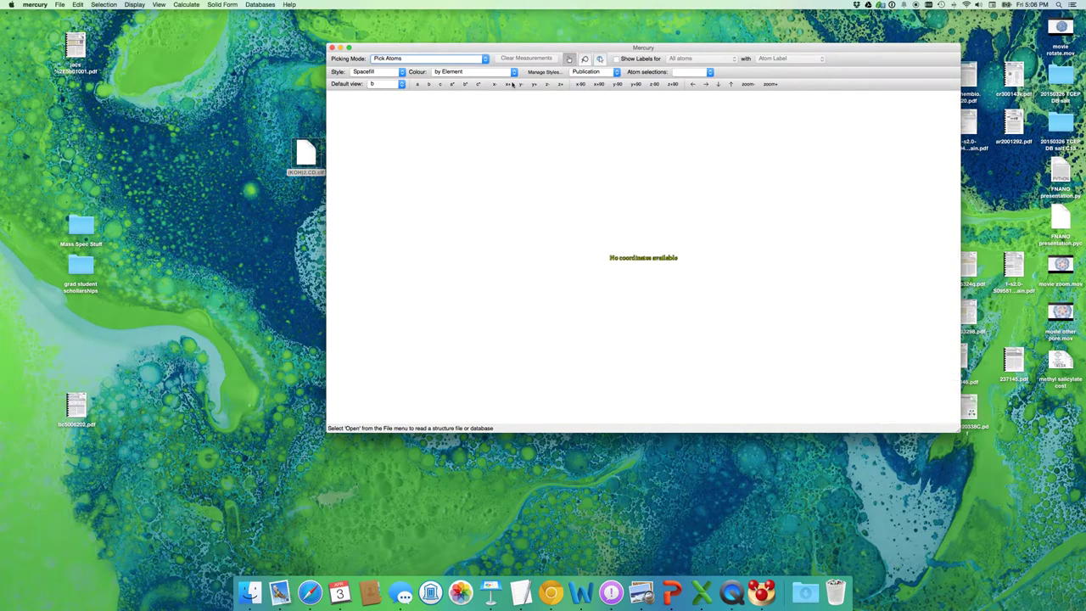
Open Desktop > (KOH)2.CD.cif through File > Open.
left_click(60, 5)
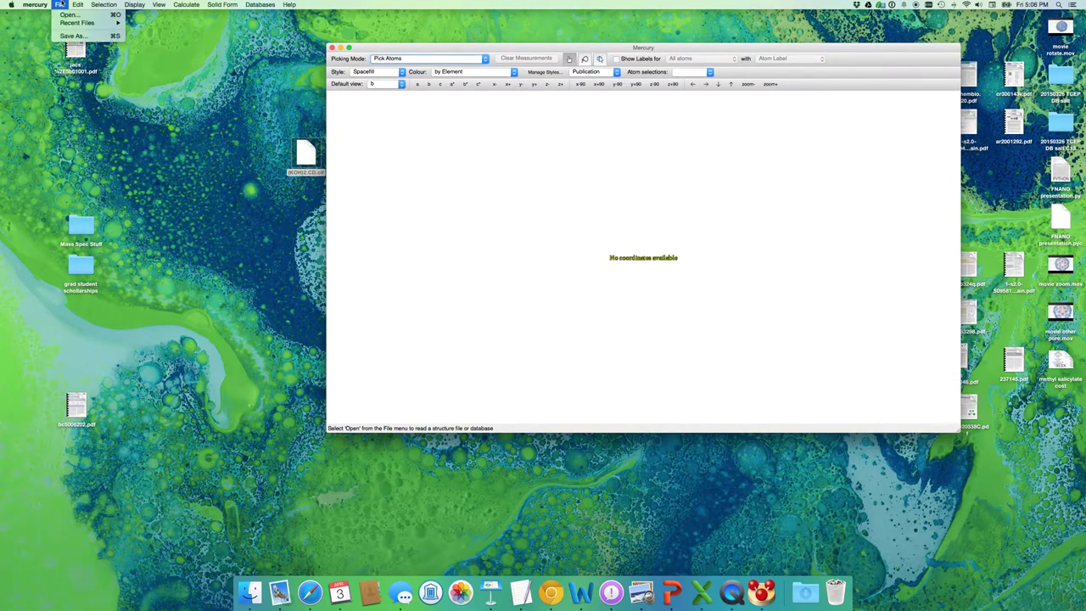
left_click(68, 15)
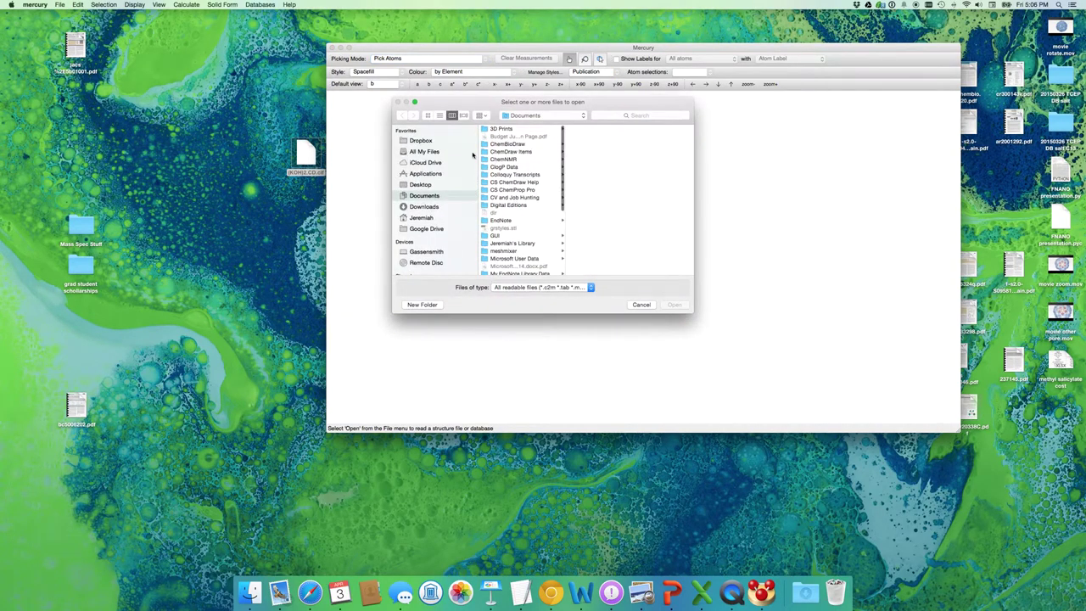
left_click(420, 184)
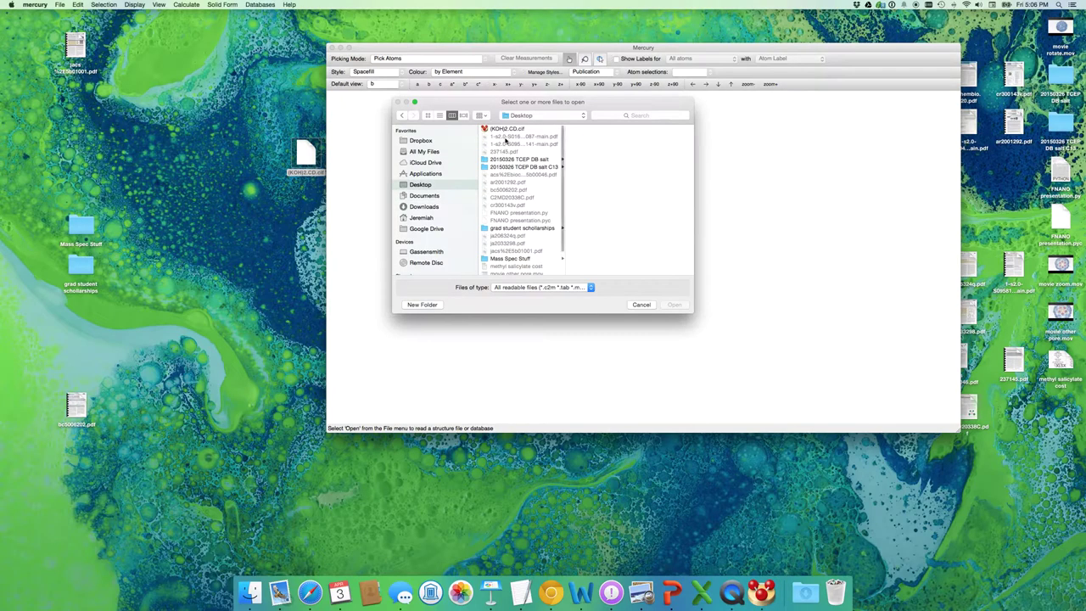
left_click(509, 130)
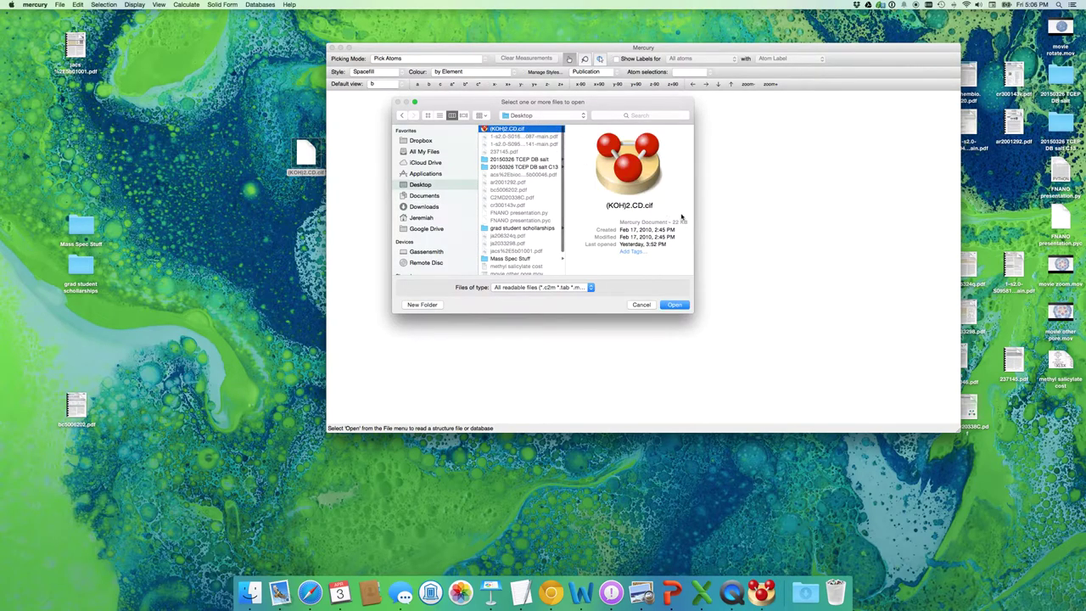
left_click(674, 305)
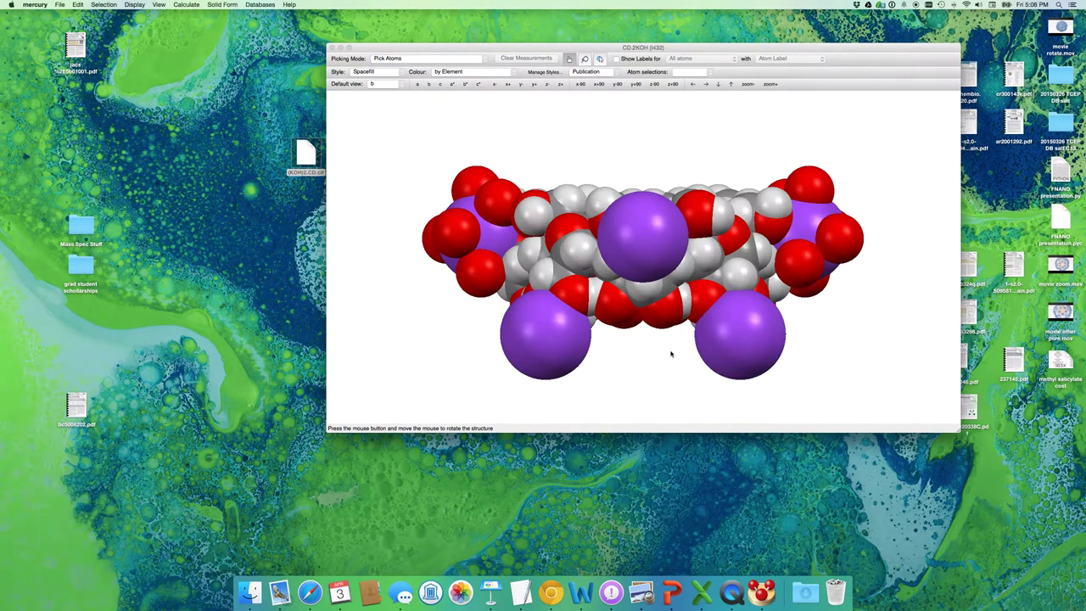
Rotate and zoom the KOH–cyclodextrin molecule between top-down ring and side views.
left_click_drag(644, 242, 653, 295)
scroll(670, 348, "down", 5)
left_click_drag(681, 395, 700, 351)
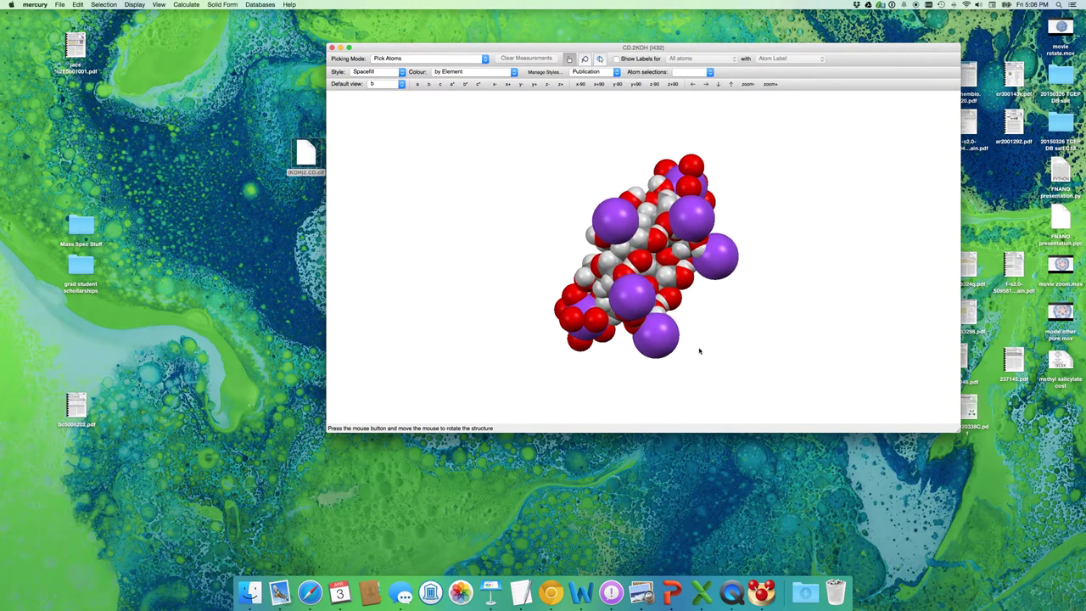
left_click_drag(685, 123, 750, 291)
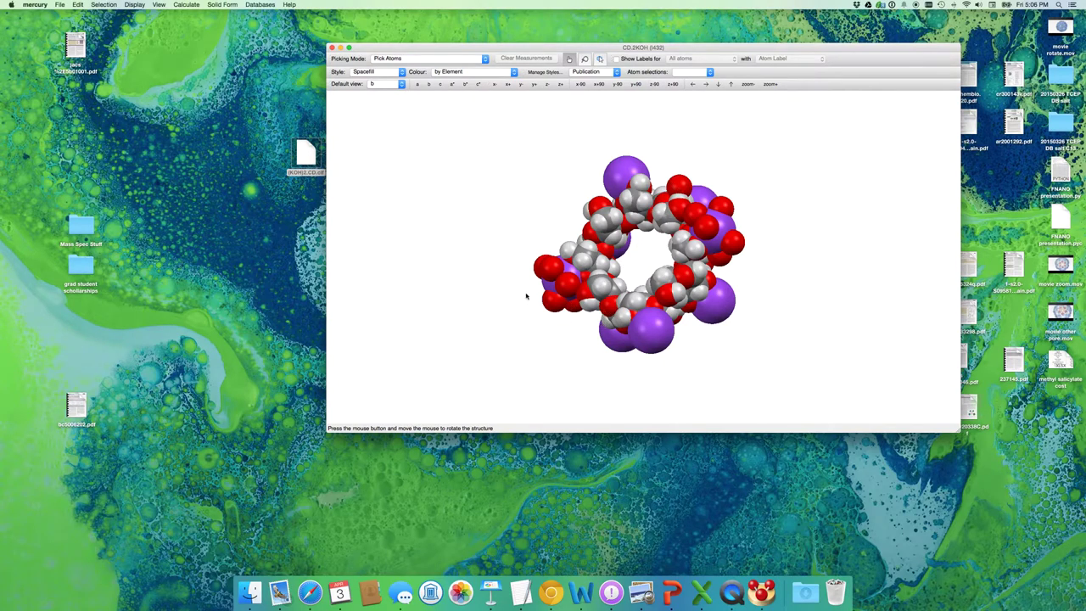
left_click_drag(632, 254, 678, 279)
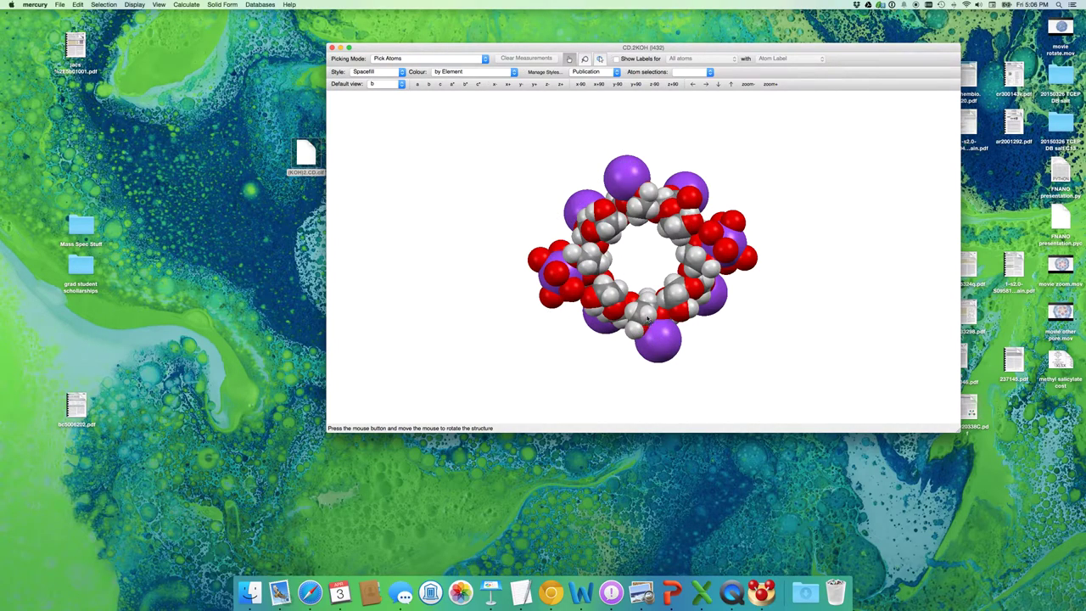
left_click_drag(665, 287, 705, 153)
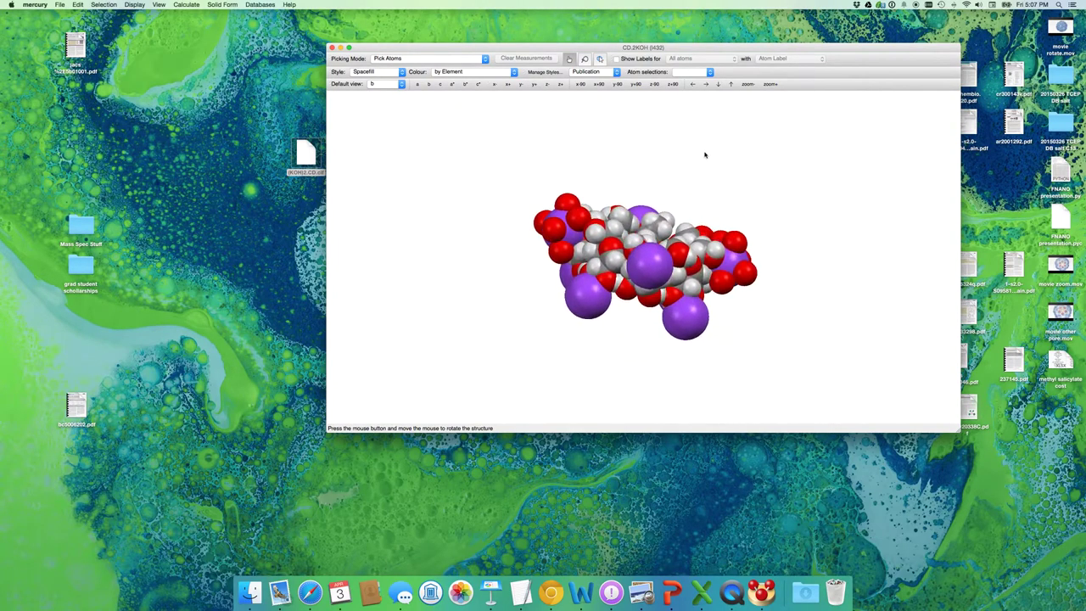
left_click_drag(621, 295, 565, 266)
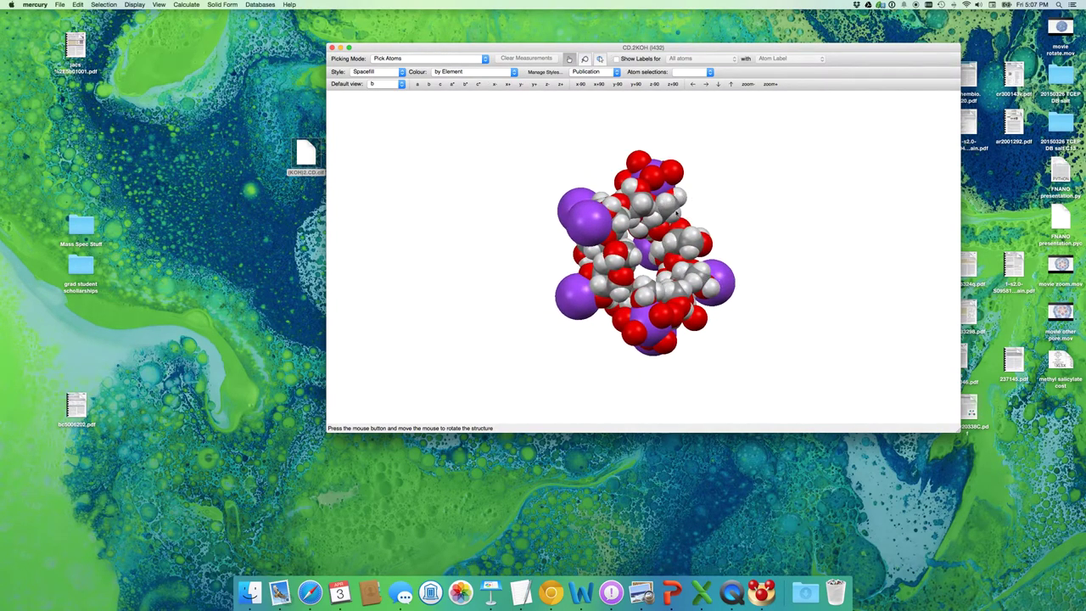
left_click_drag(667, 229, 645, 157)
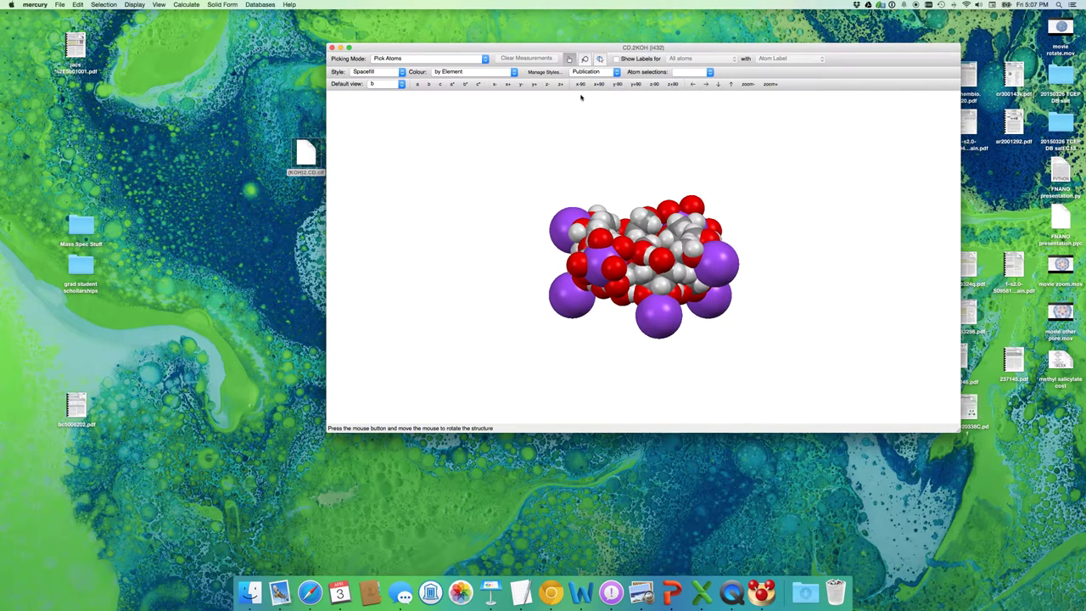
left_click_drag(672, 283, 587, 335)
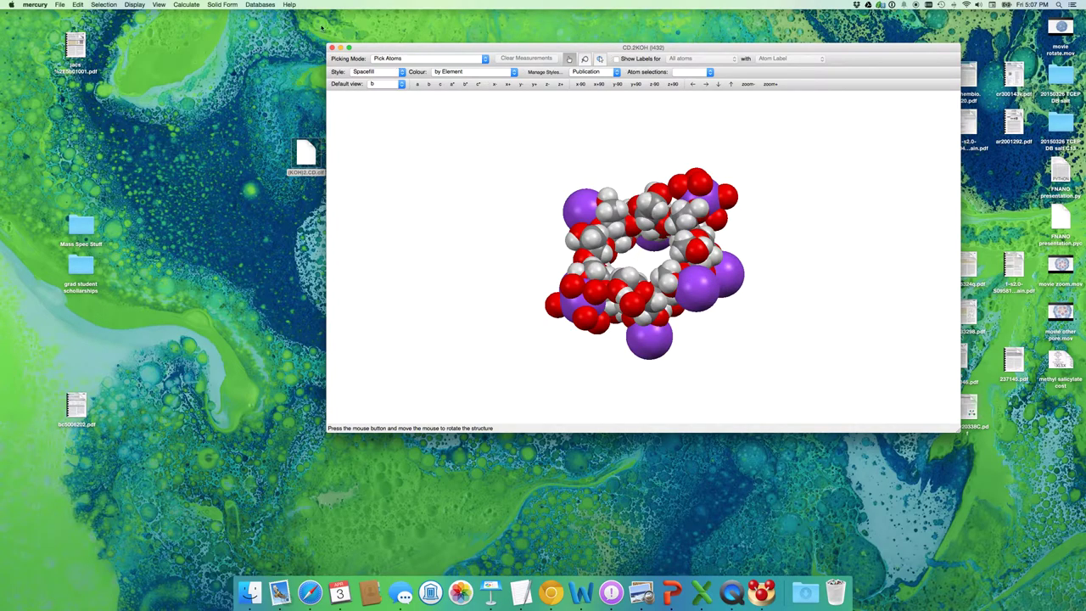
left_click(181, 5)
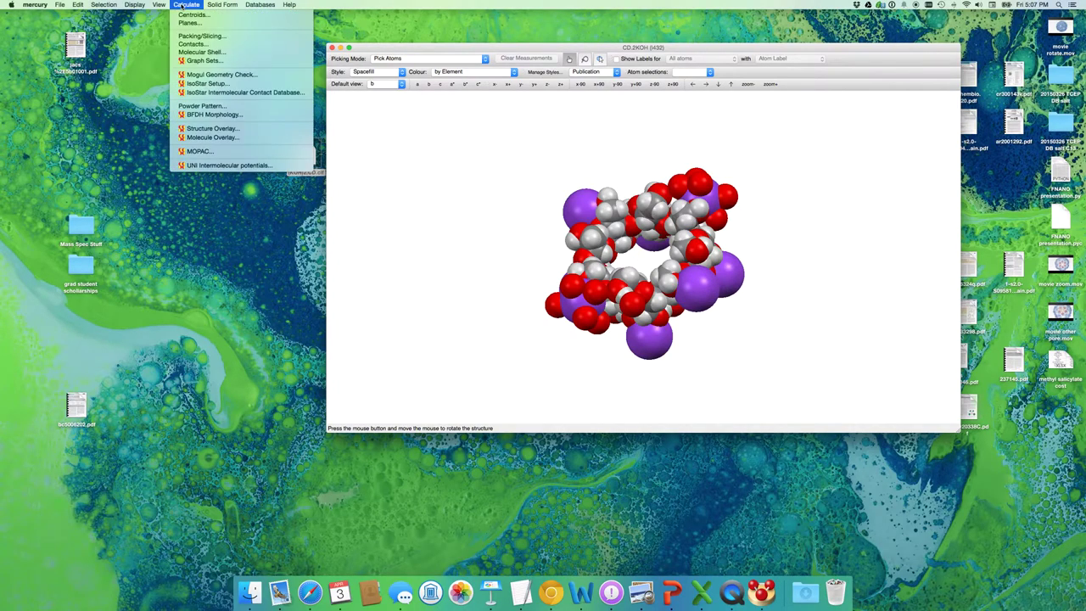
Open Calculate > Packing/Slicing and place the dialog left of the structure.
left_click(216, 36)
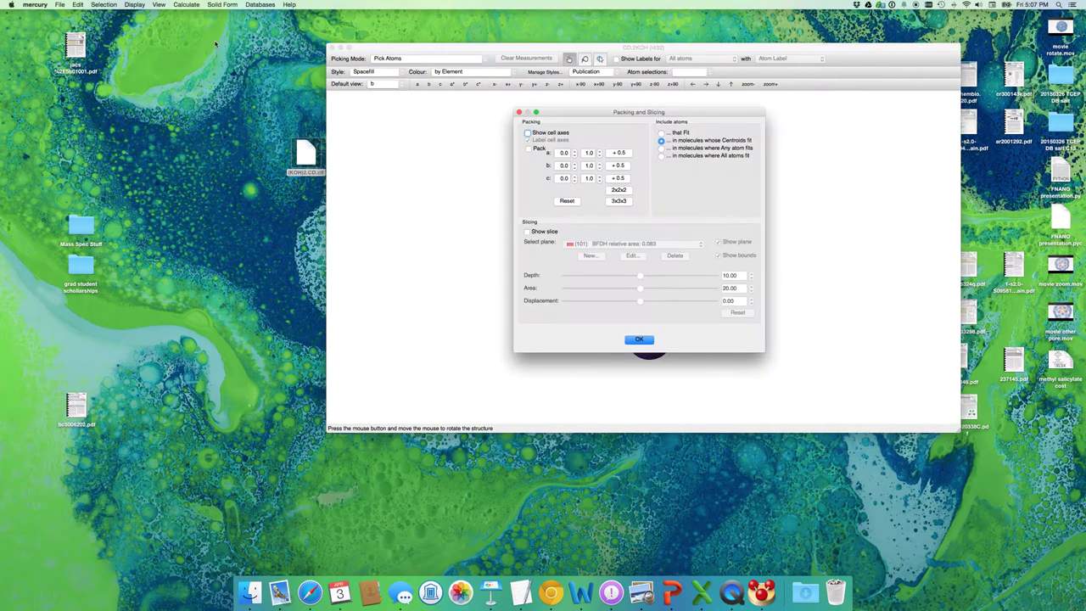
left_click_drag(709, 111, 256, 118)
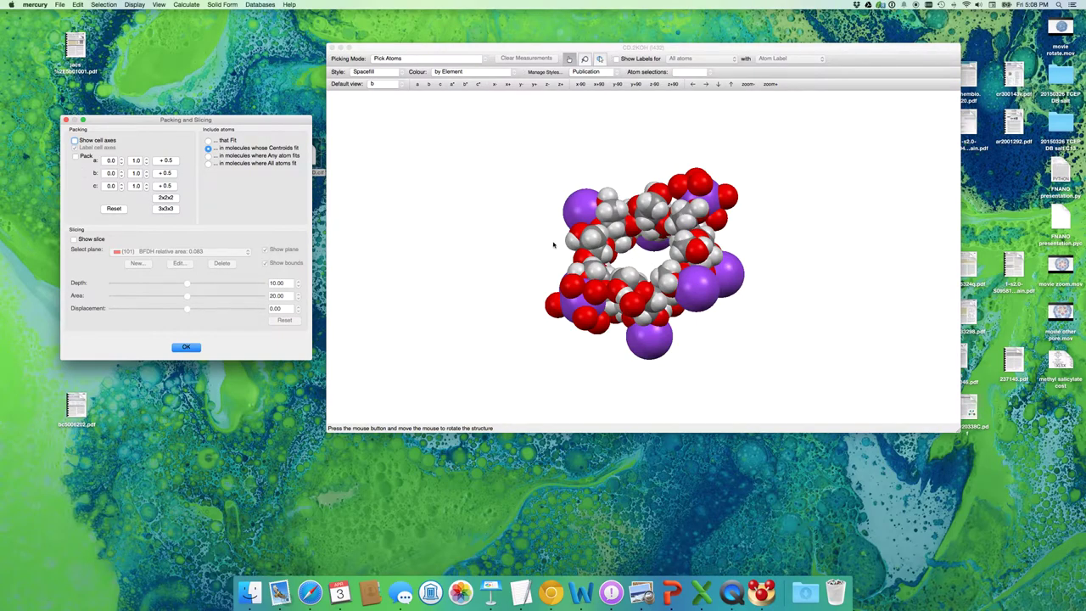
Pack the structure to fill the unit cell and rotate the packed crystal.
left_click(75, 156)
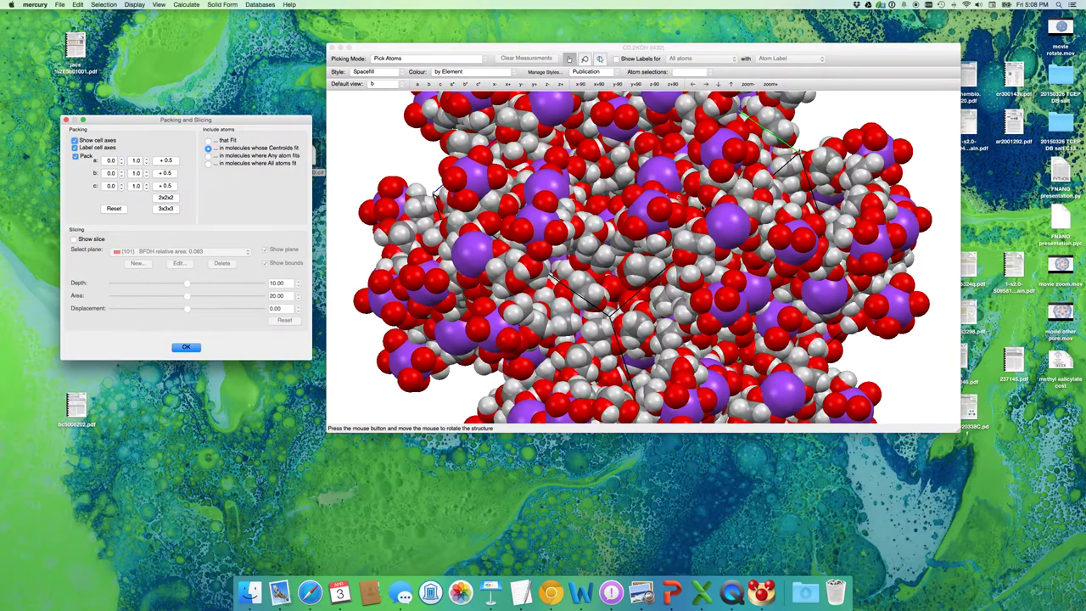
left_click_drag(634, 335, 573, 335)
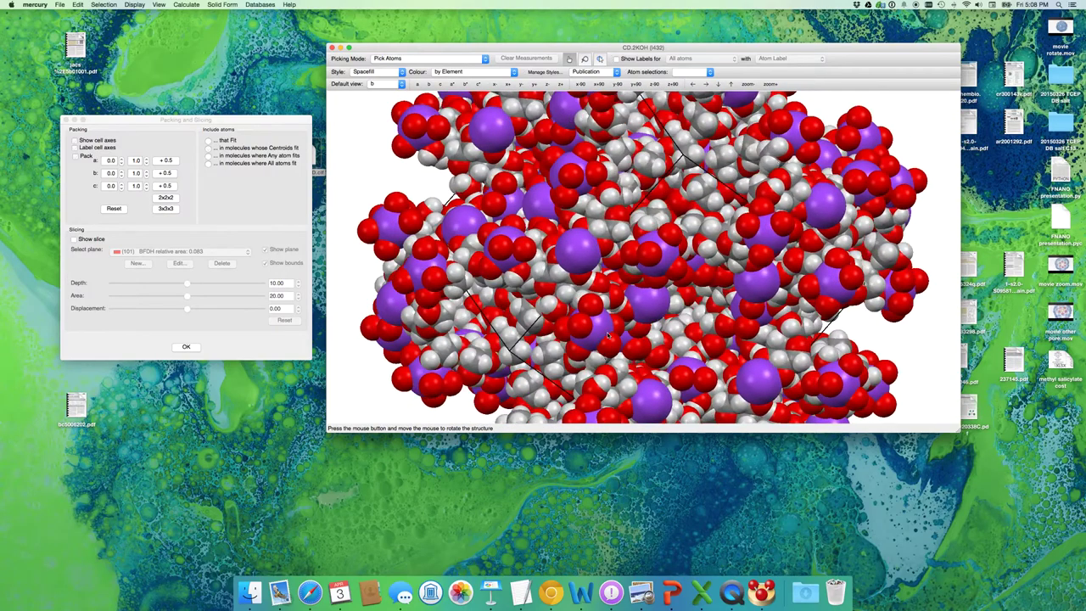
left_click_drag(607, 335, 637, 284)
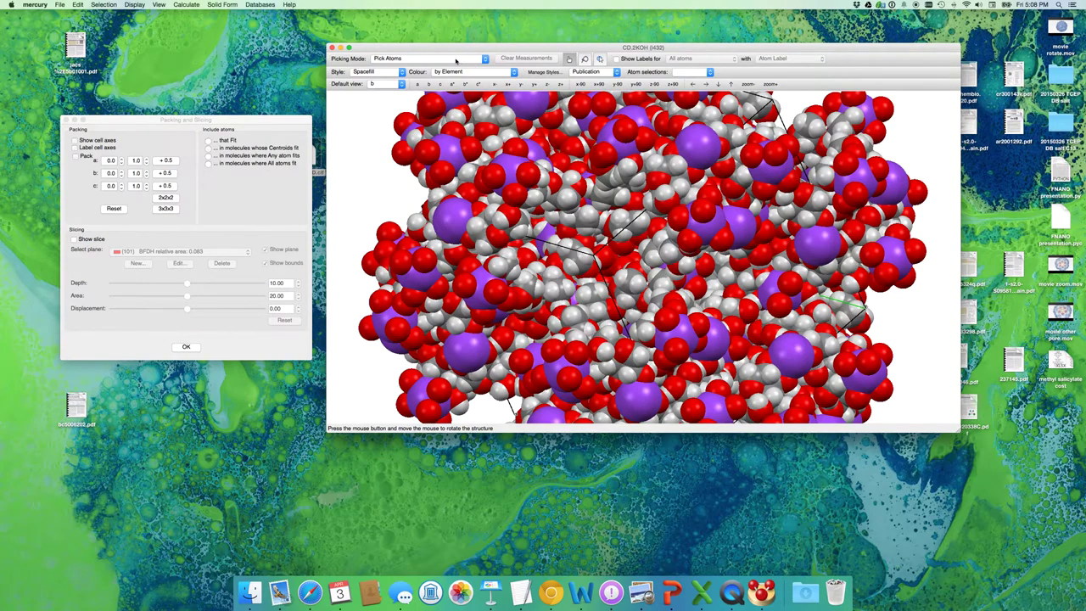
Change the display Style from spacefill to Ball and Stick.
left_click(488, 73)
left_click(488, 73)
left_click(487, 58)
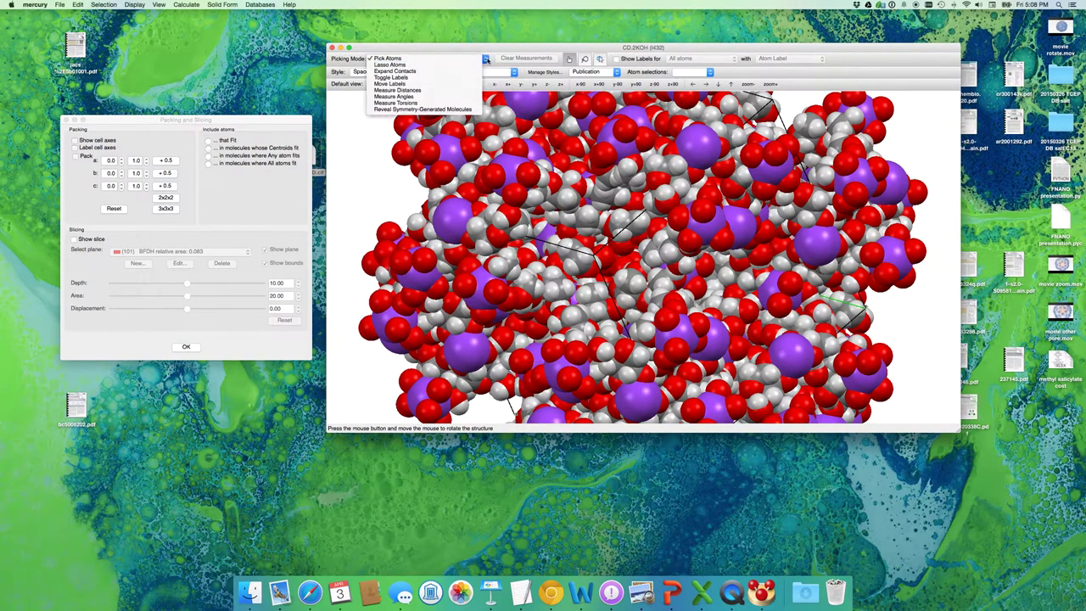
left_click(492, 59)
left_click(402, 73)
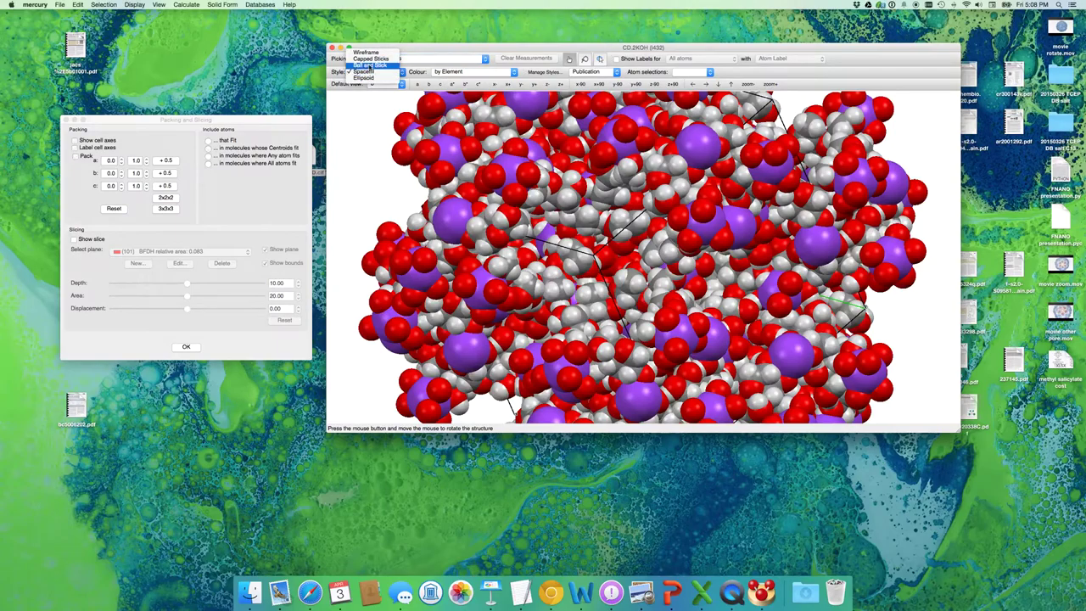
left_click(370, 65)
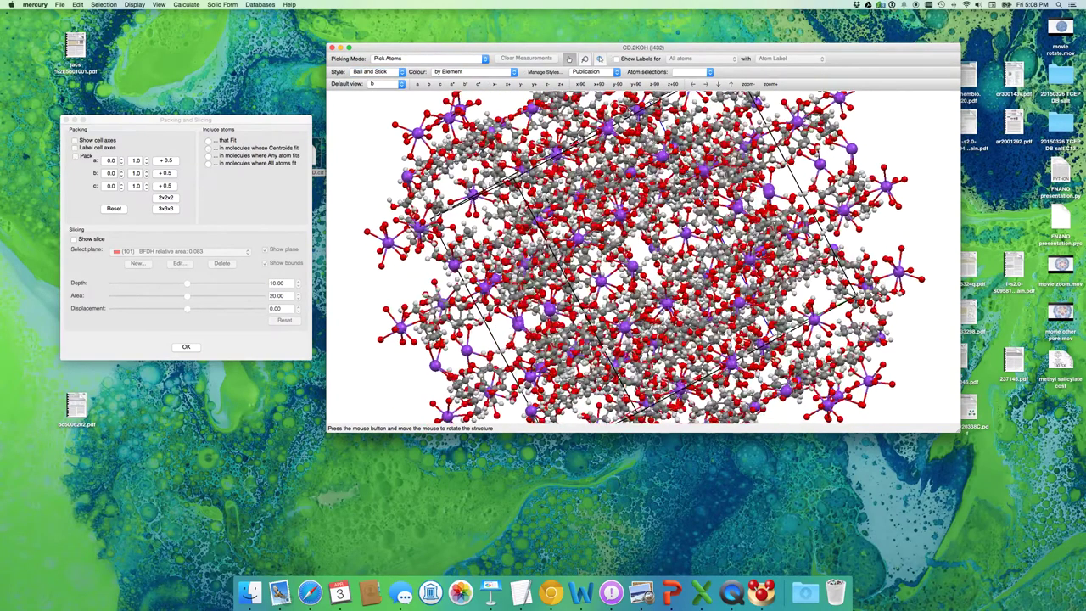
Rotate and zoom out the ball-and-stick framework to look down its open pores.
left_click_drag(458, 212, 515, 216)
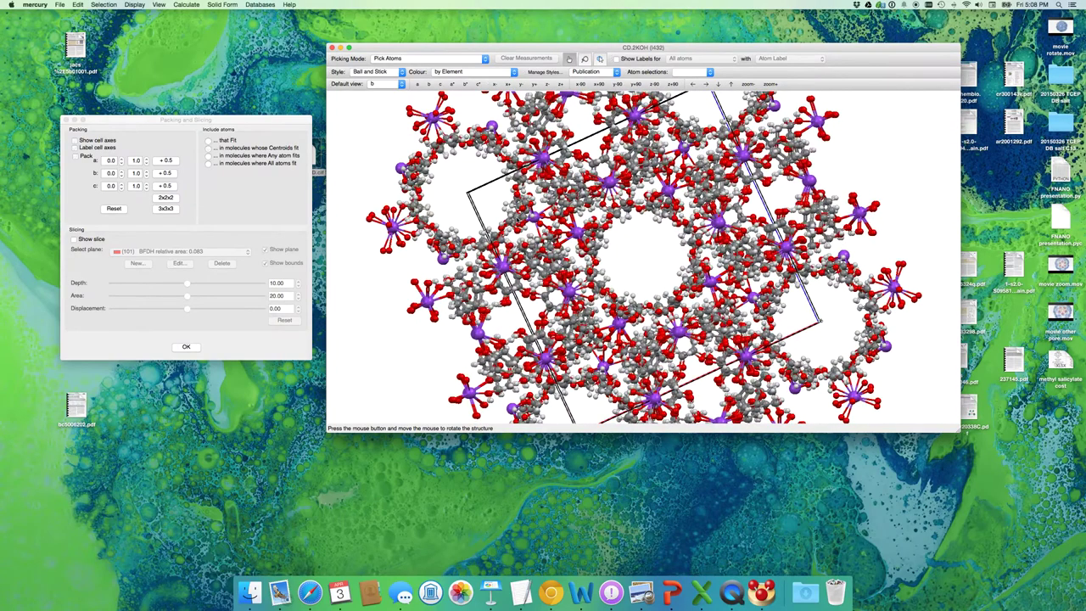
right_click_drag(610, 254, 608, 347)
left_click_drag(716, 357, 729, 319)
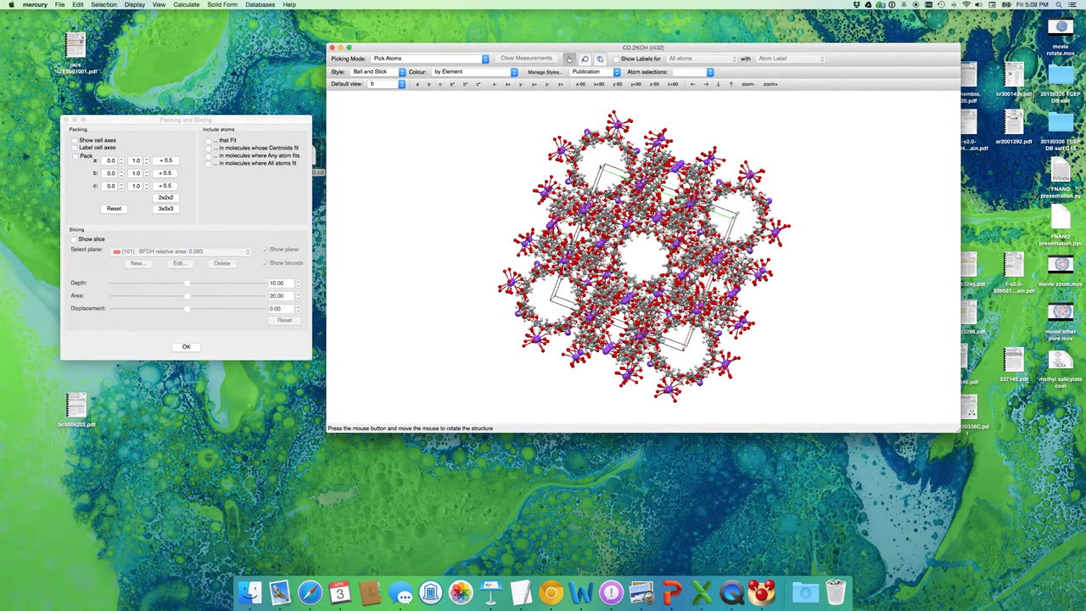
left_click(98, 188)
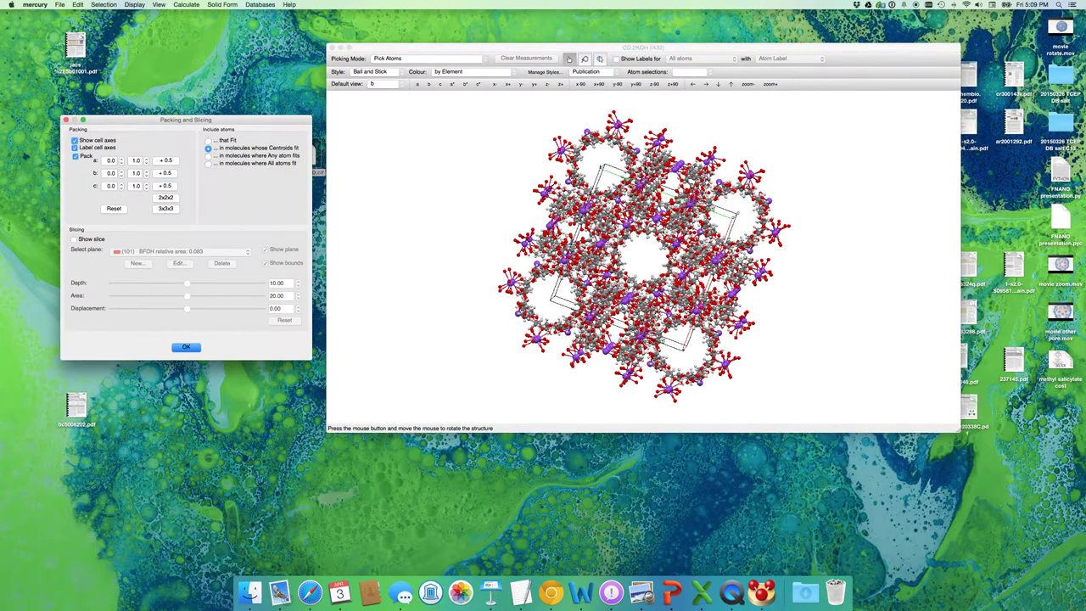
left_click_drag(611, 148, 609, 174)
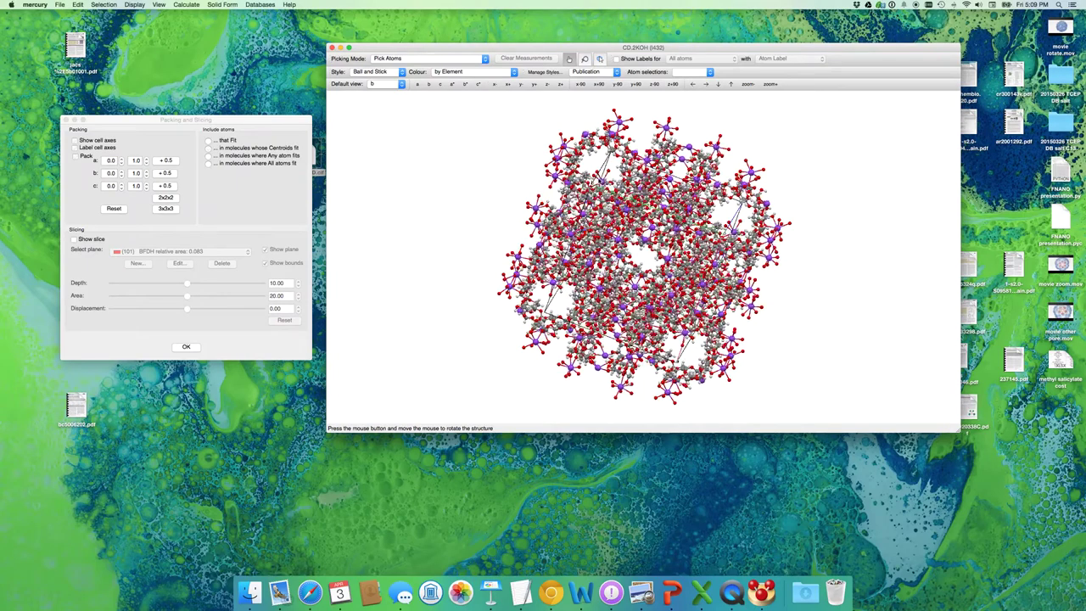
left_click_drag(608, 167, 621, 192)
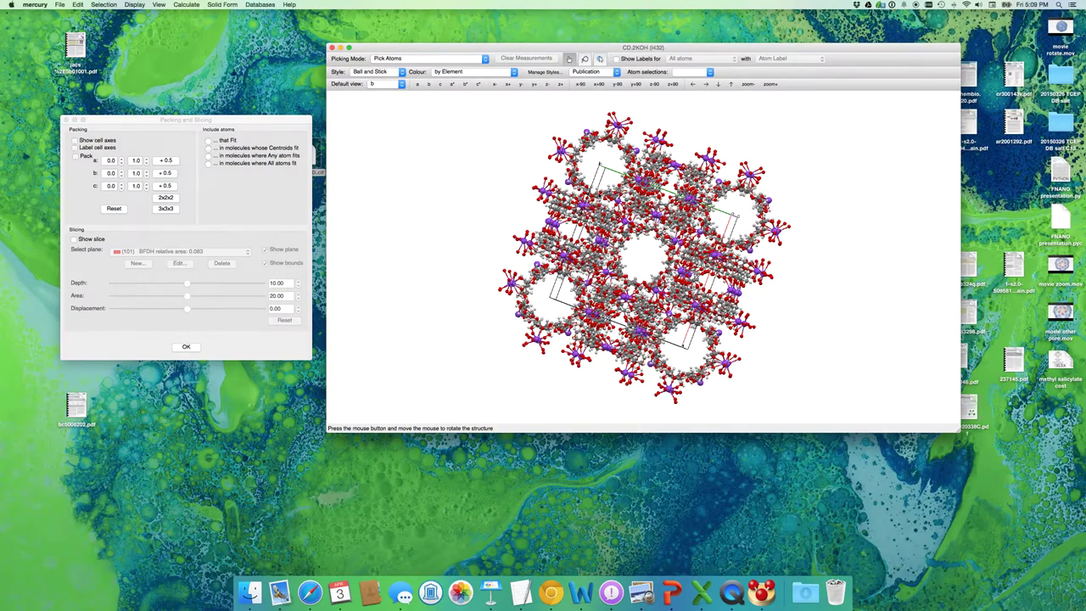
left_click_drag(621, 192, 606, 159)
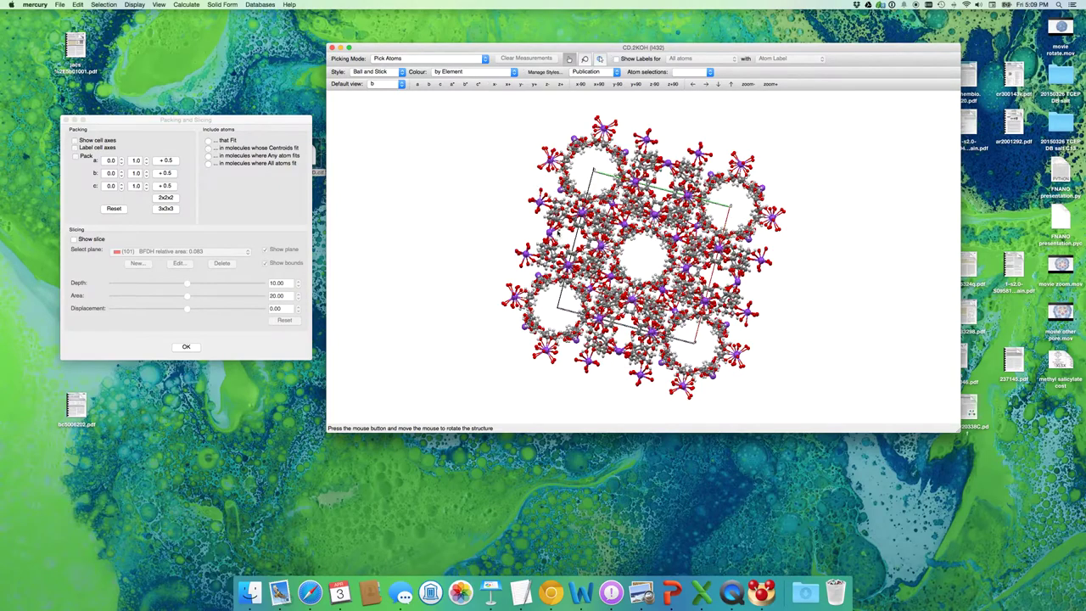
left_click_drag(609, 201, 615, 207)
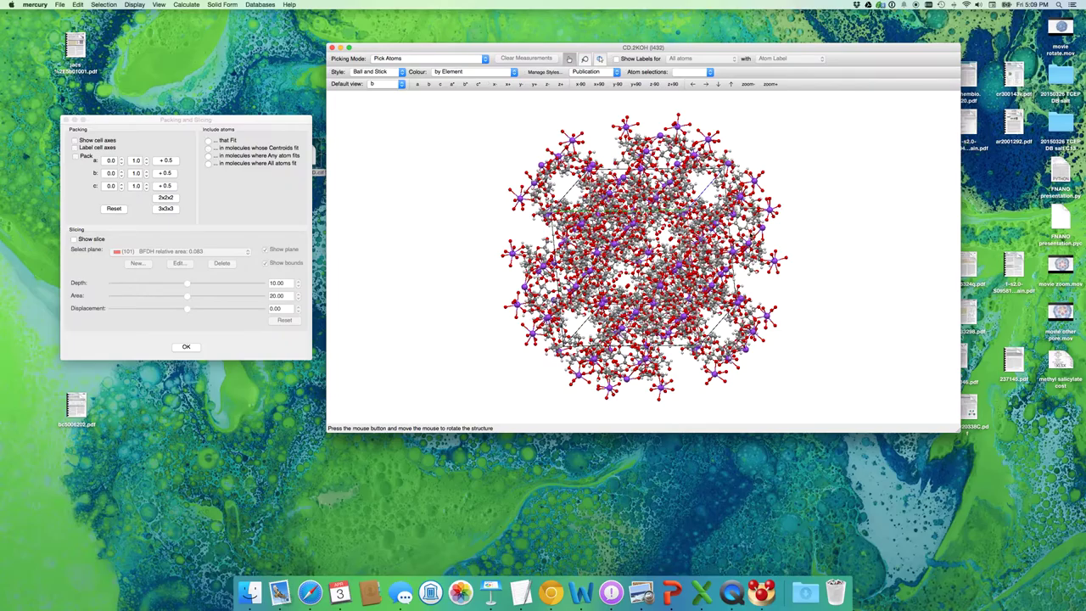
left_click_drag(911, 243, 616, 225)
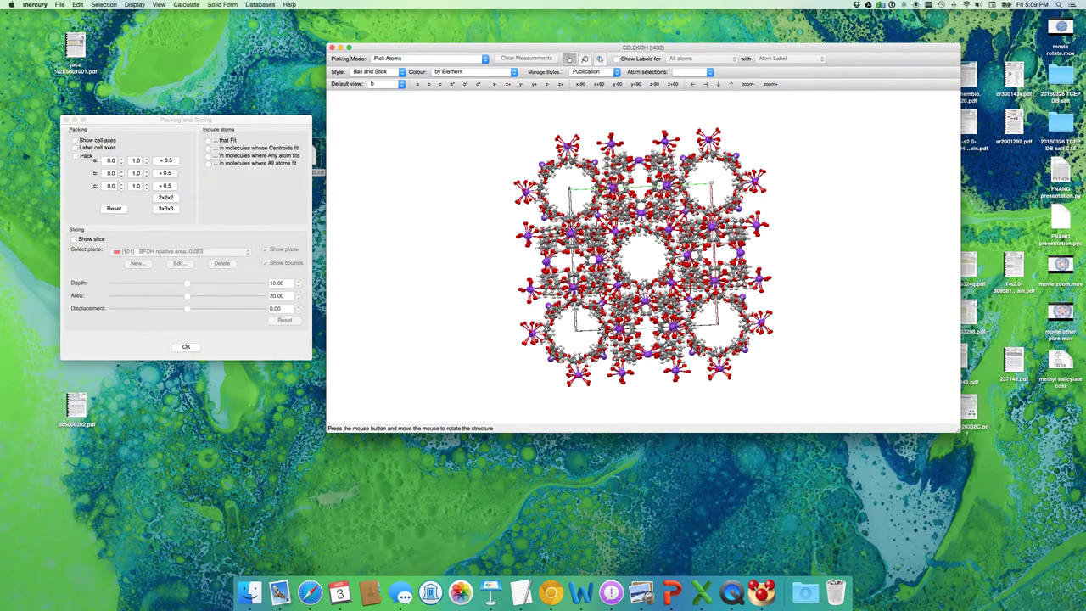
Raise the a, b and c packing minimums to 0.1.
left_click(122, 159)
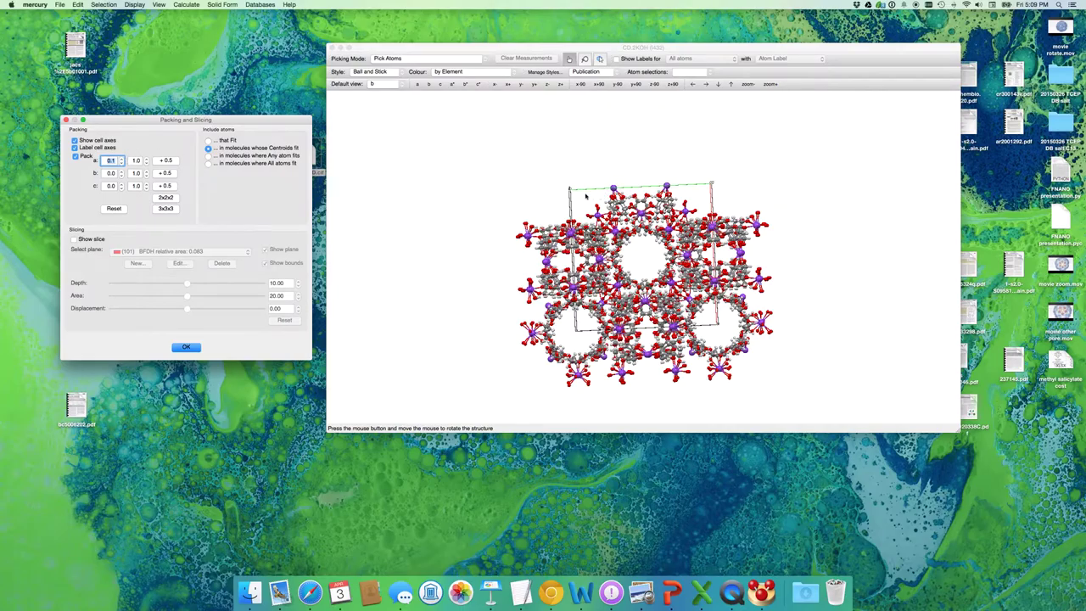
left_click_drag(585, 196, 770, 343)
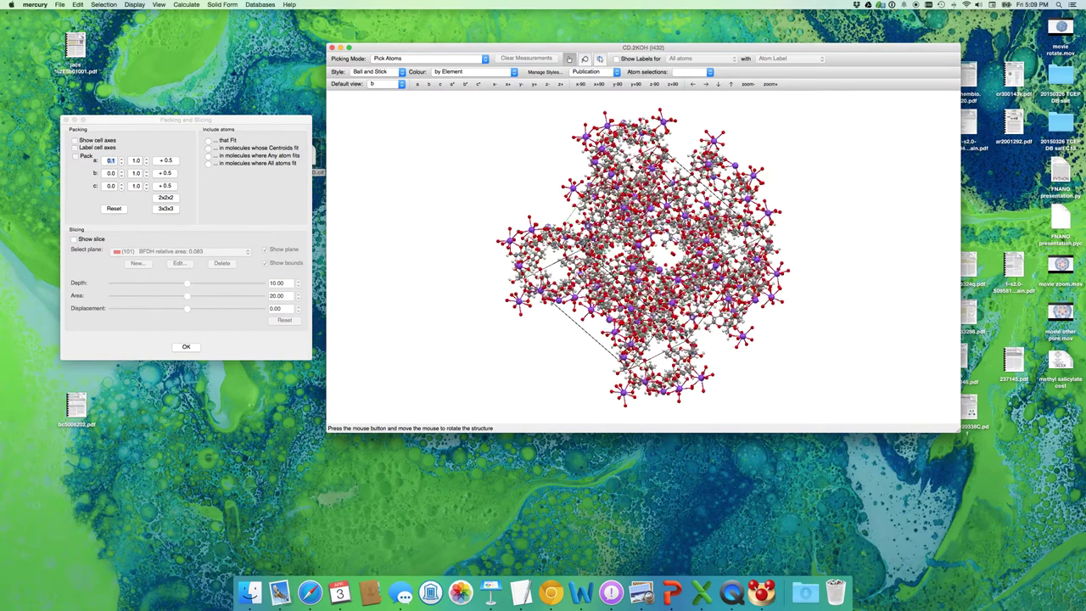
left_click(121, 171)
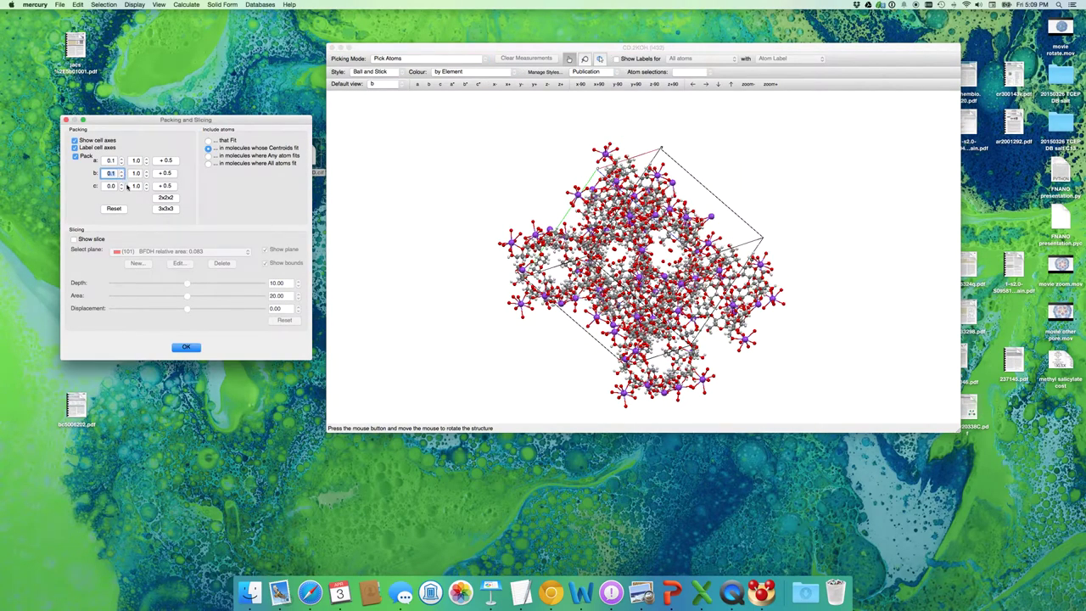
left_click(122, 184)
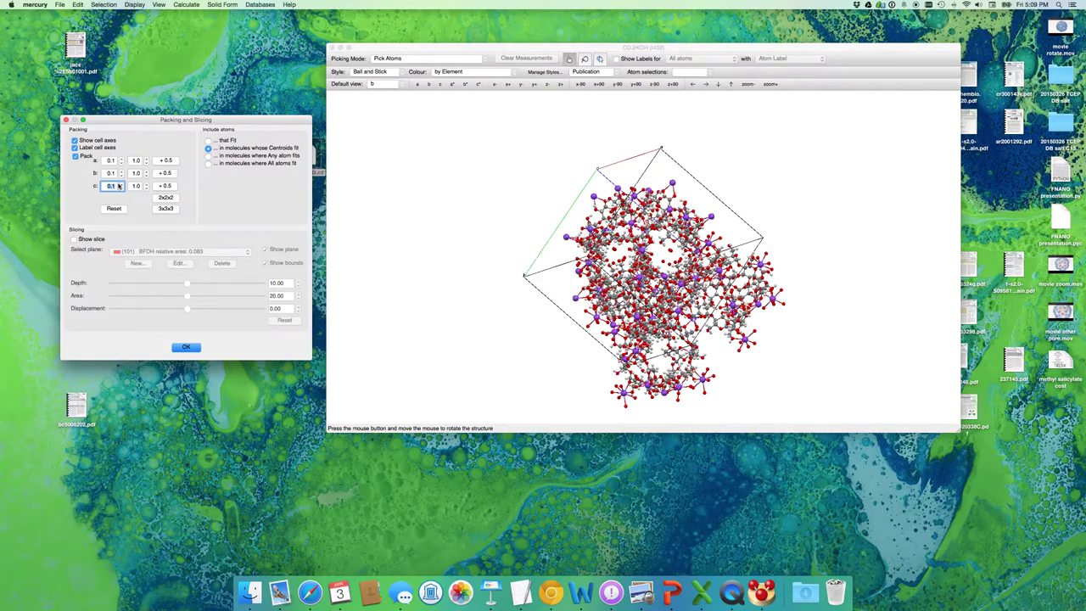
Stop the structure spinning and lower the a and b packing maximums to 0.9.
left_click(429, 240)
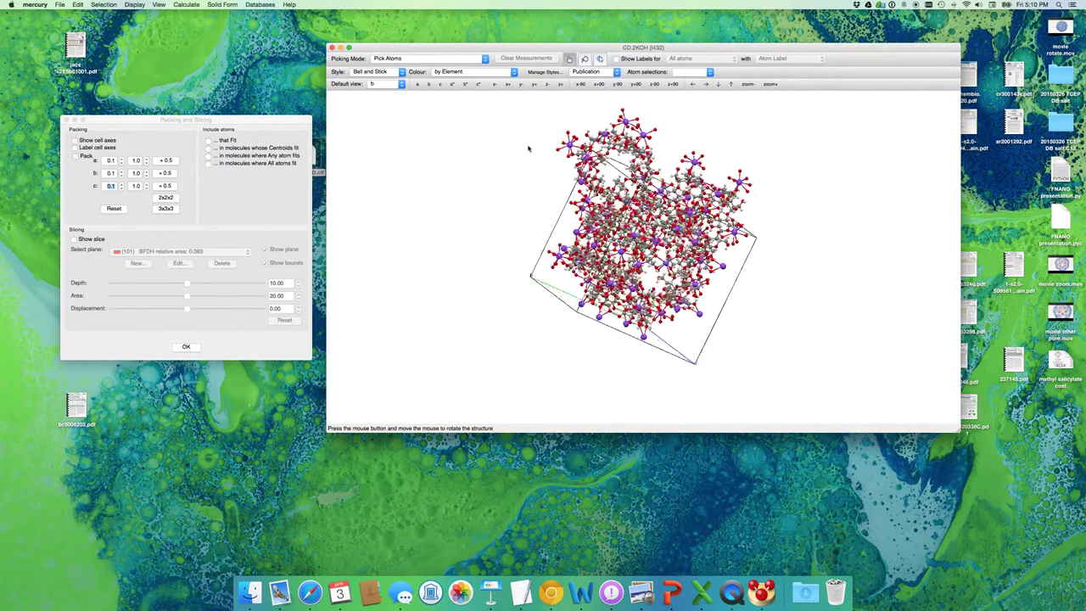
left_click(375, 159)
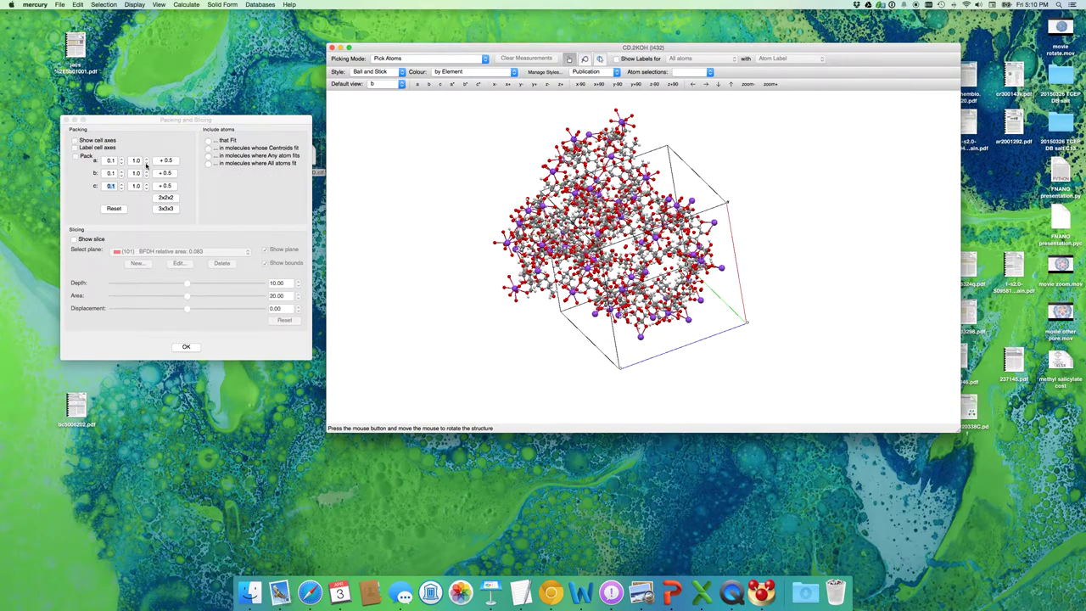
left_click(146, 164)
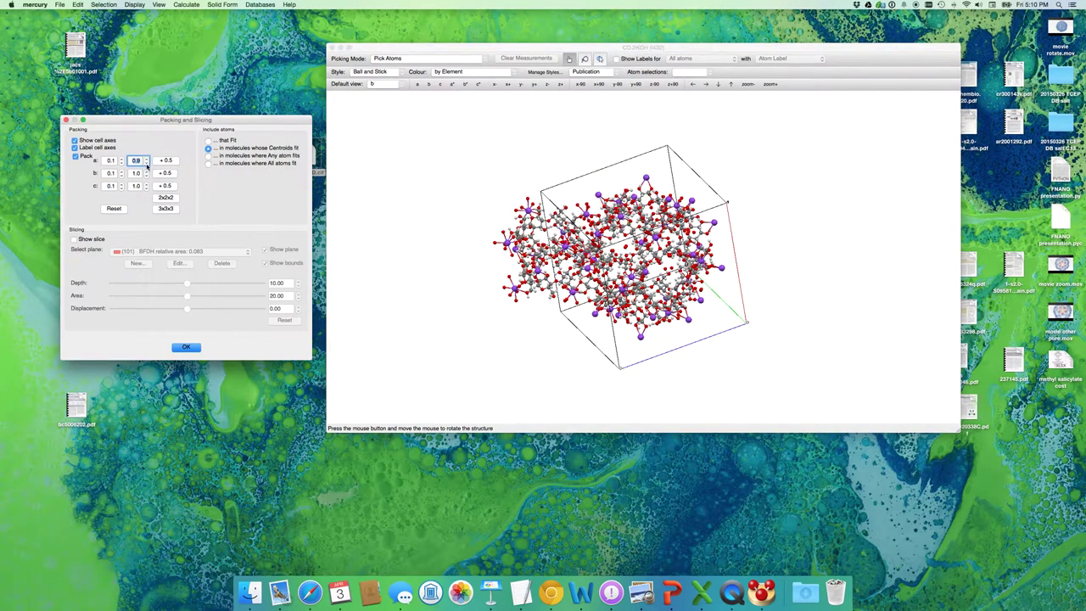
left_click(147, 176)
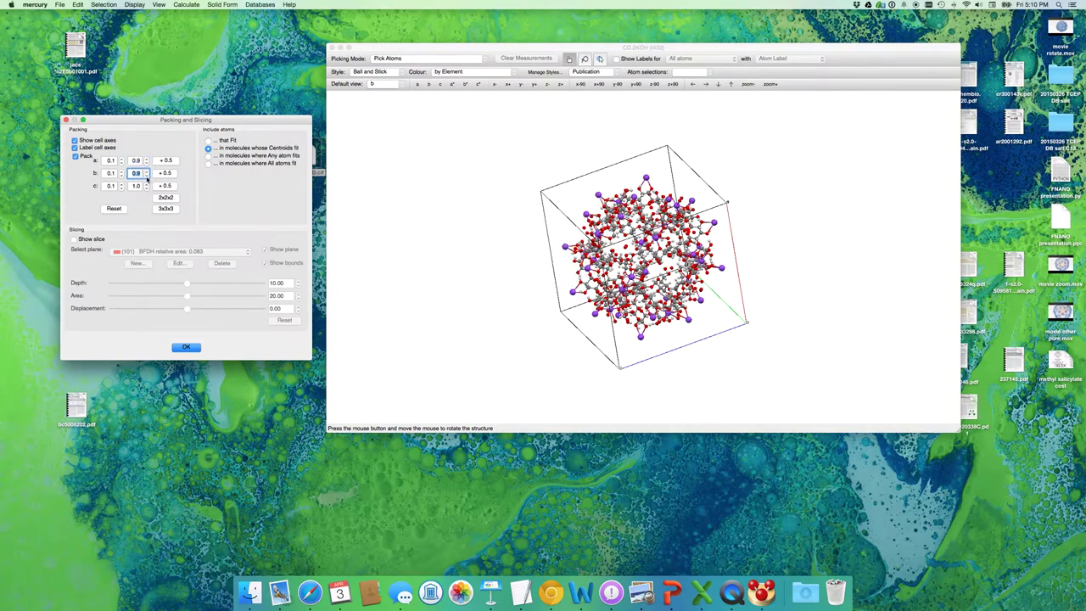
left_click_drag(559, 334, 516, 290)
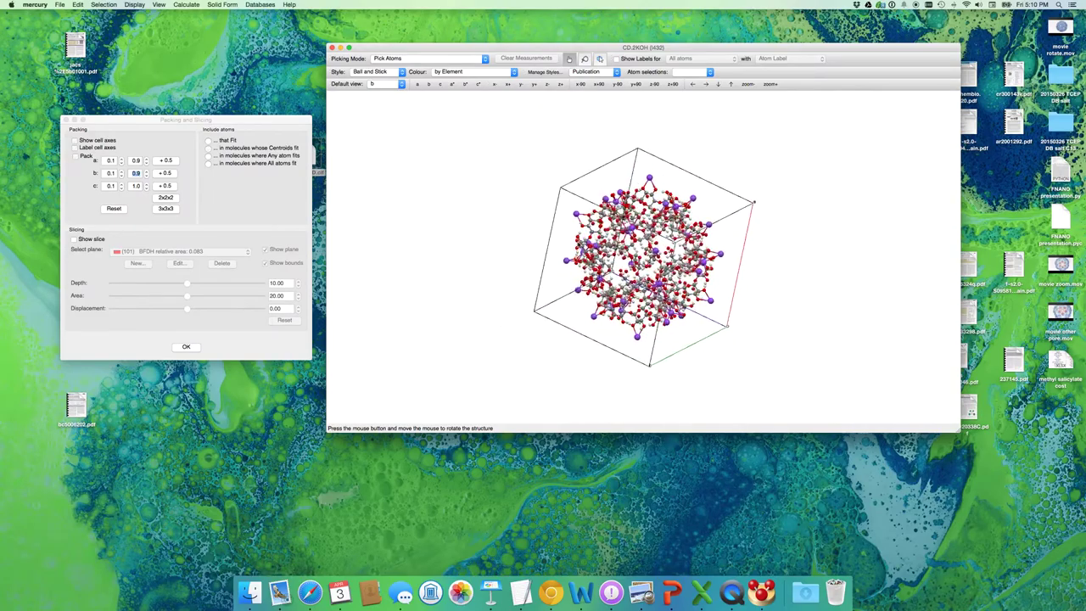
Zoom in on the trimmed cube and lower the c-axis packing maximum to 0.9.
left_click_drag(521, 234, 511, 275)
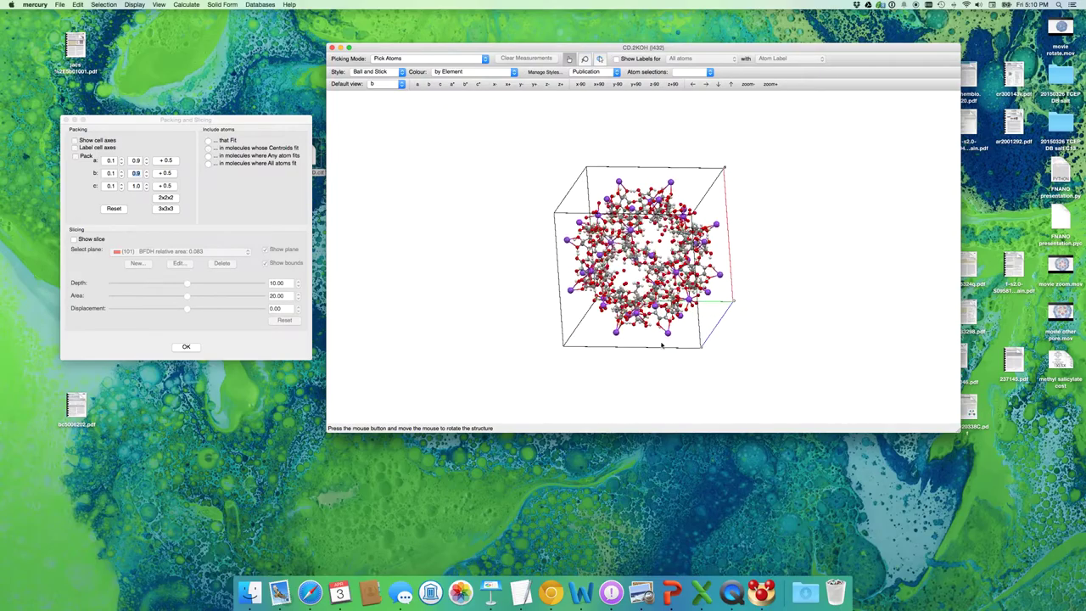
left_click_drag(576, 401, 555, 393)
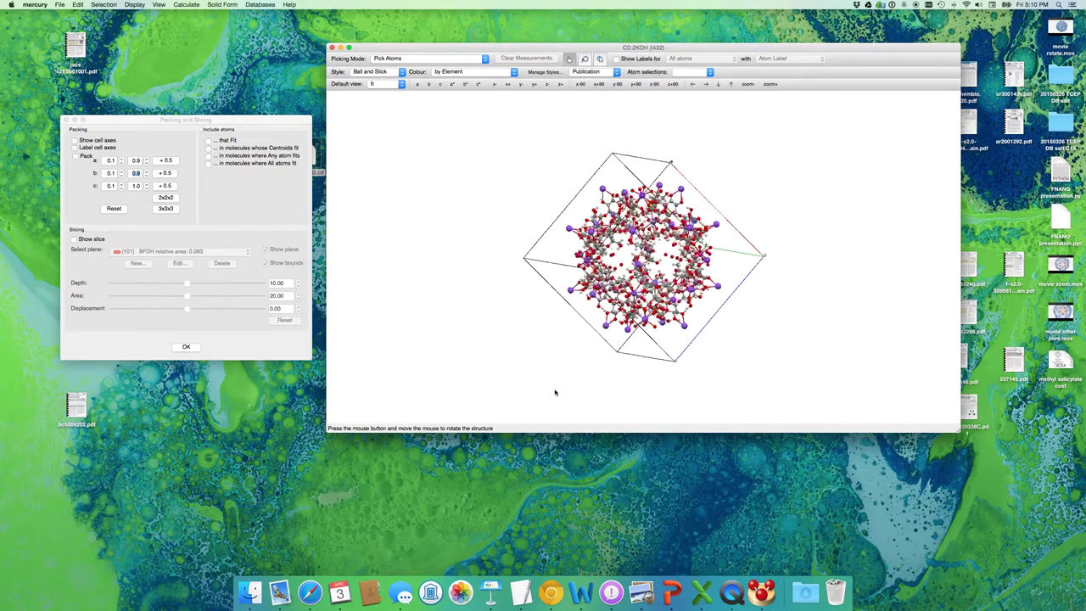
scroll(597, 319, "up", 10)
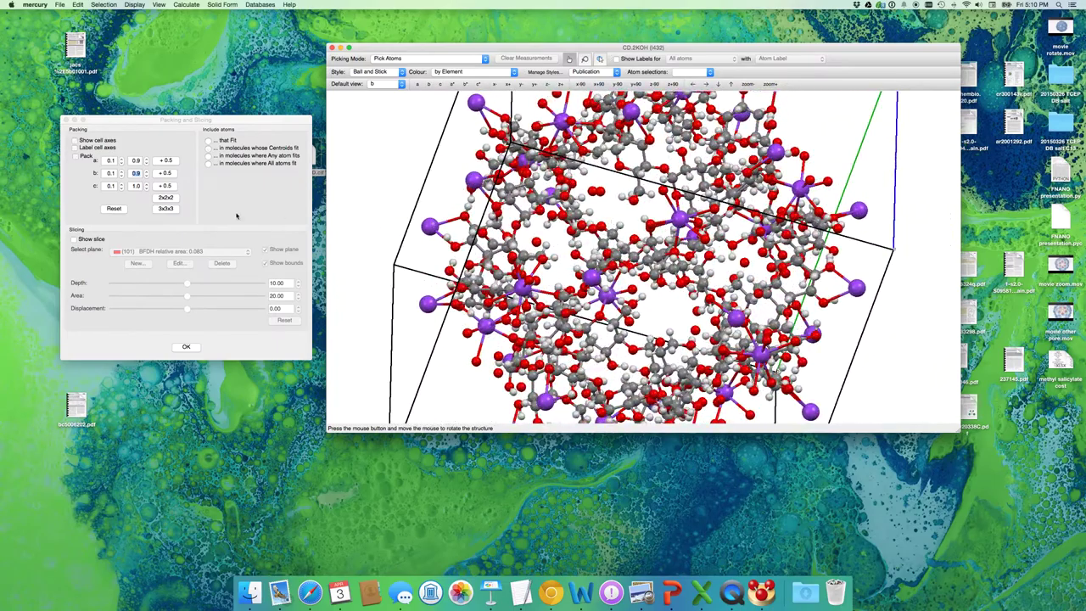
left_click(146, 189)
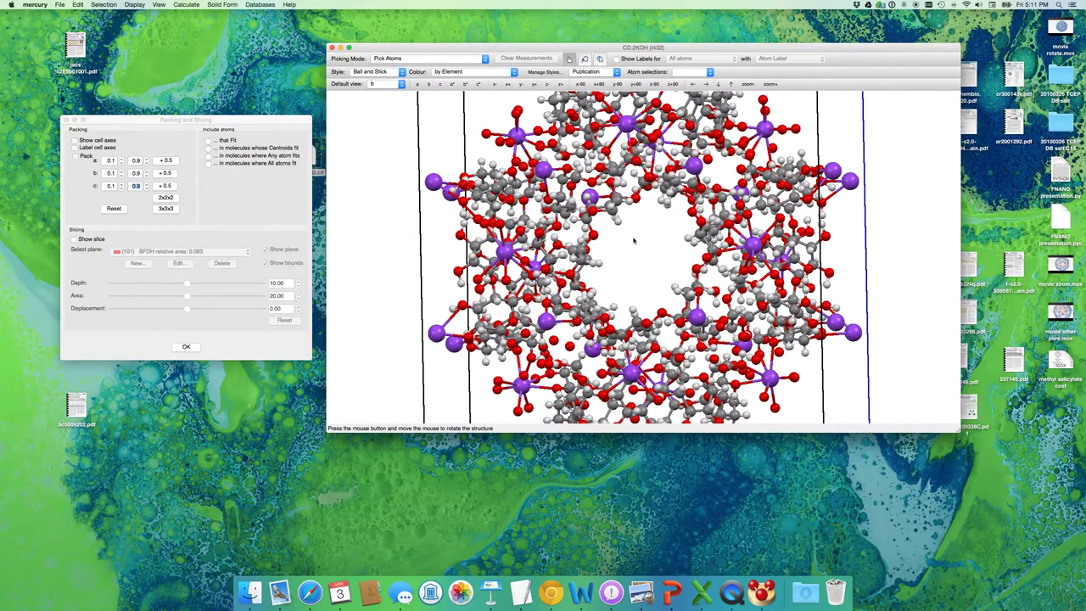
Zoom and rotate the 0.1–0.9 trimmed cell to look straight down its central pore.
scroll(632, 241, "up", 10)
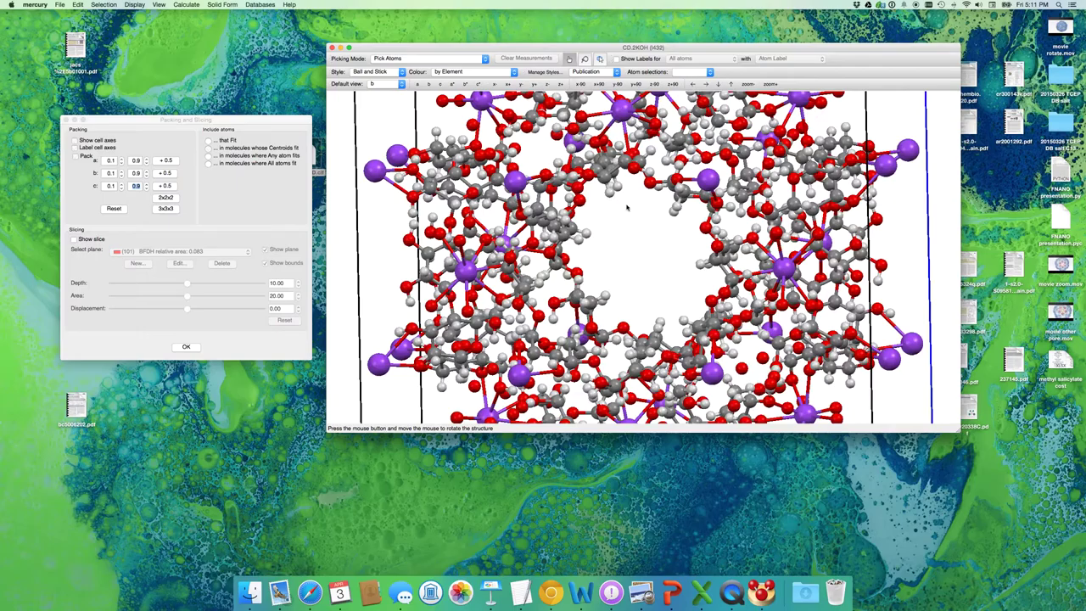
scroll(609, 242, "up", 10)
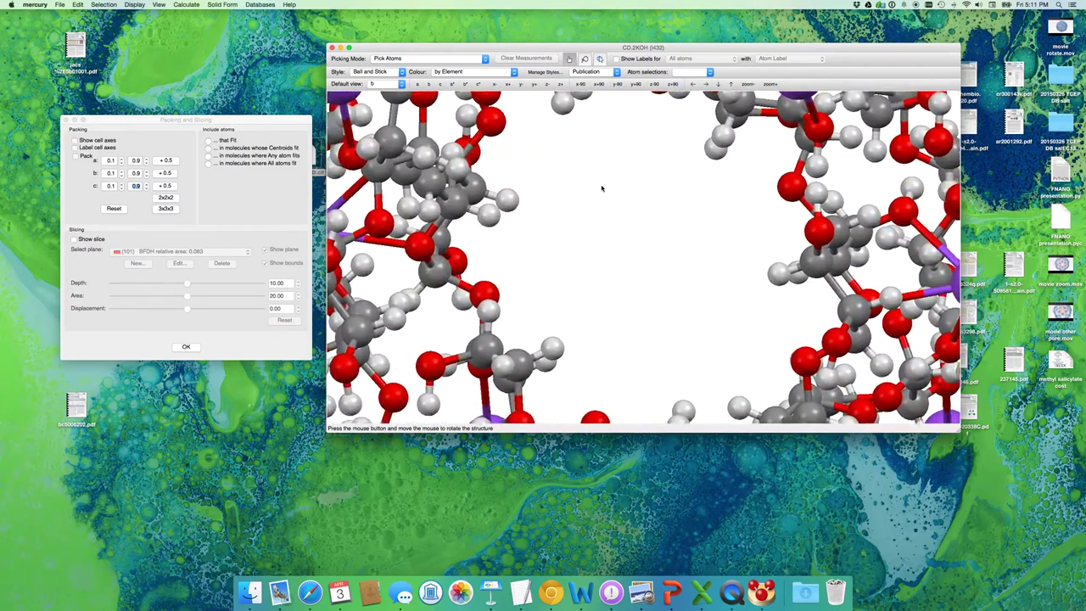
scroll(601, 176, "up", 10)
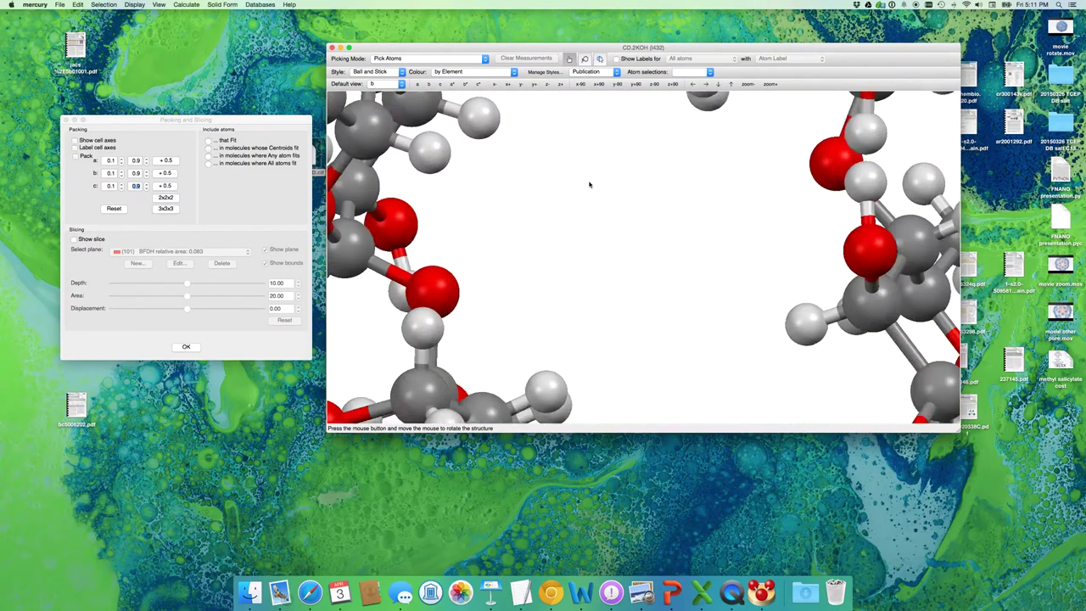
scroll(533, 197, "up", 10)
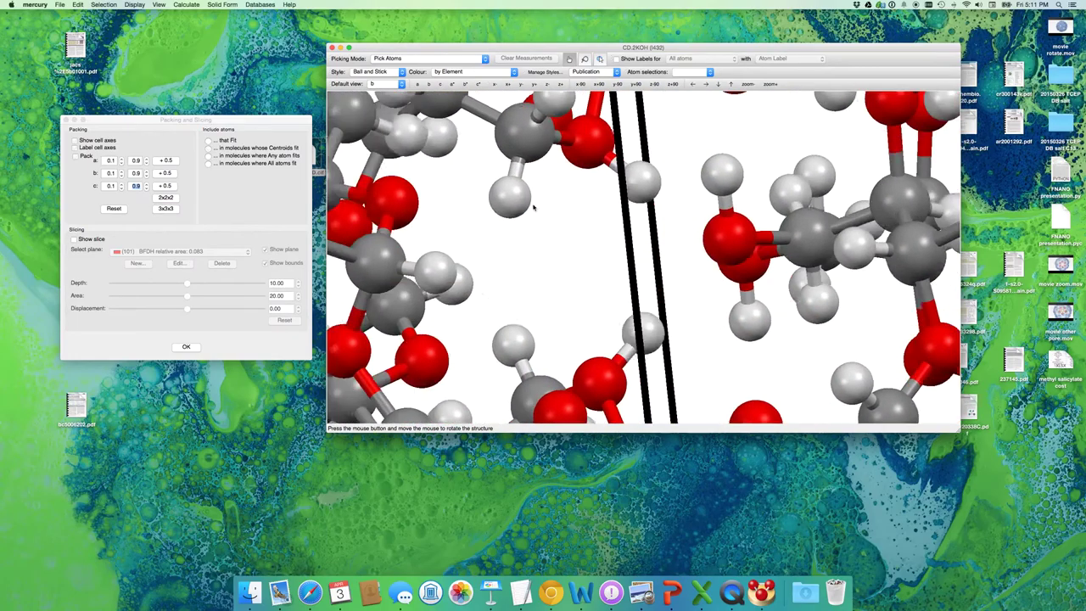
scroll(586, 336, "down", 15)
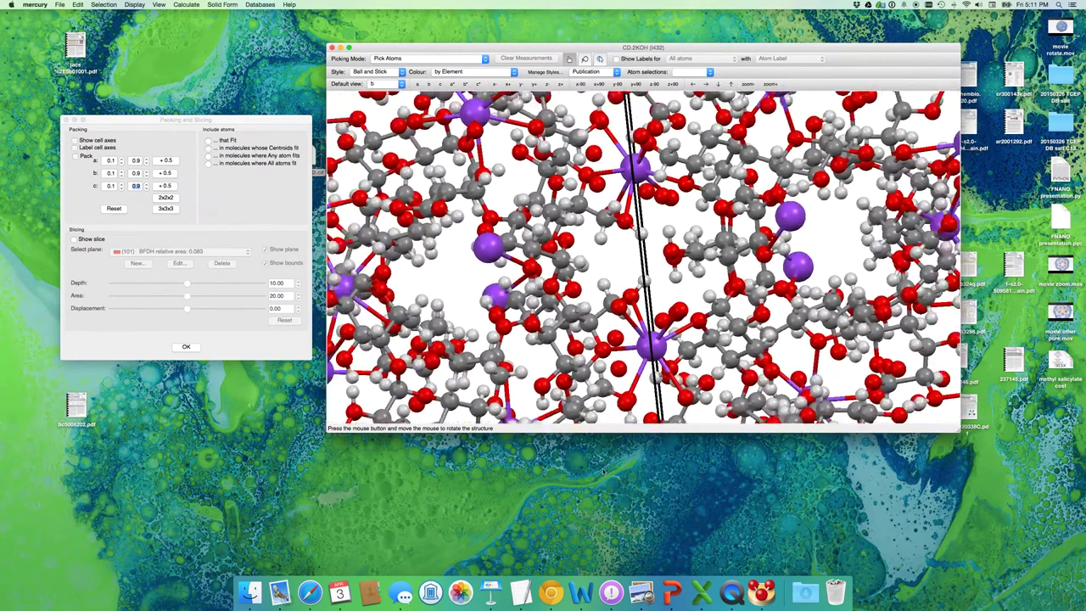
left_click_drag(642, 413, 683, 125)
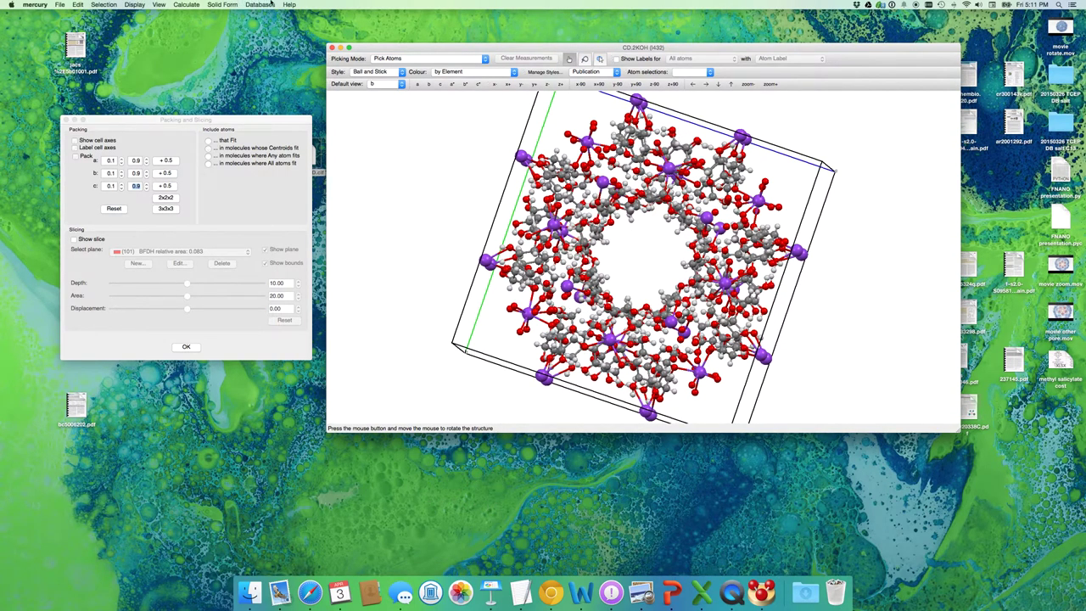
Choose Help > Follow CCDC, then turn the cell box to an oblique view.
left_click(289, 5)
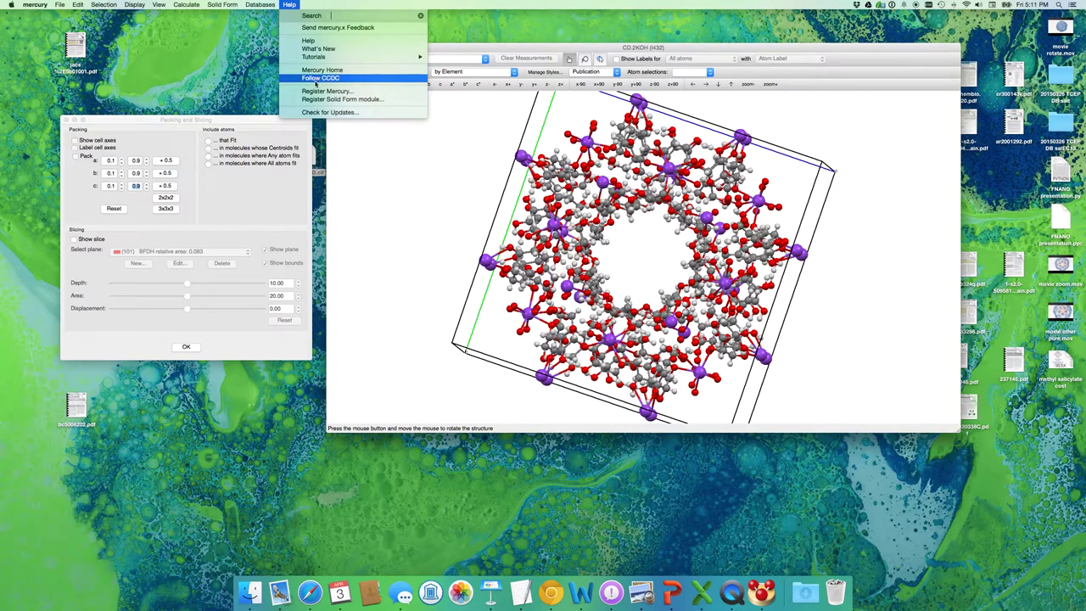
left_click(339, 78)
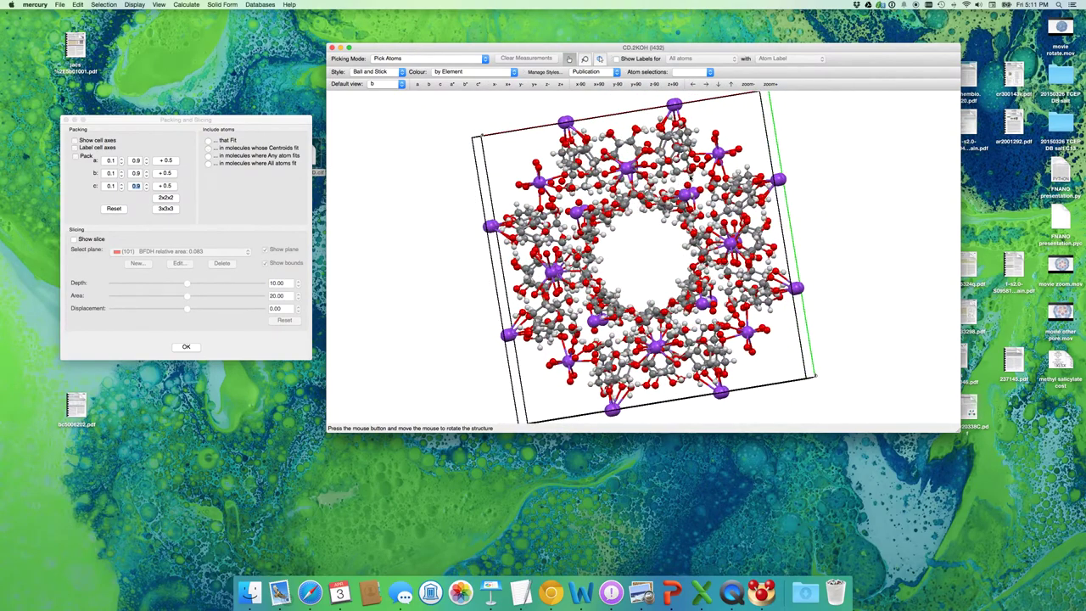
left_click_drag(594, 254, 661, 206)
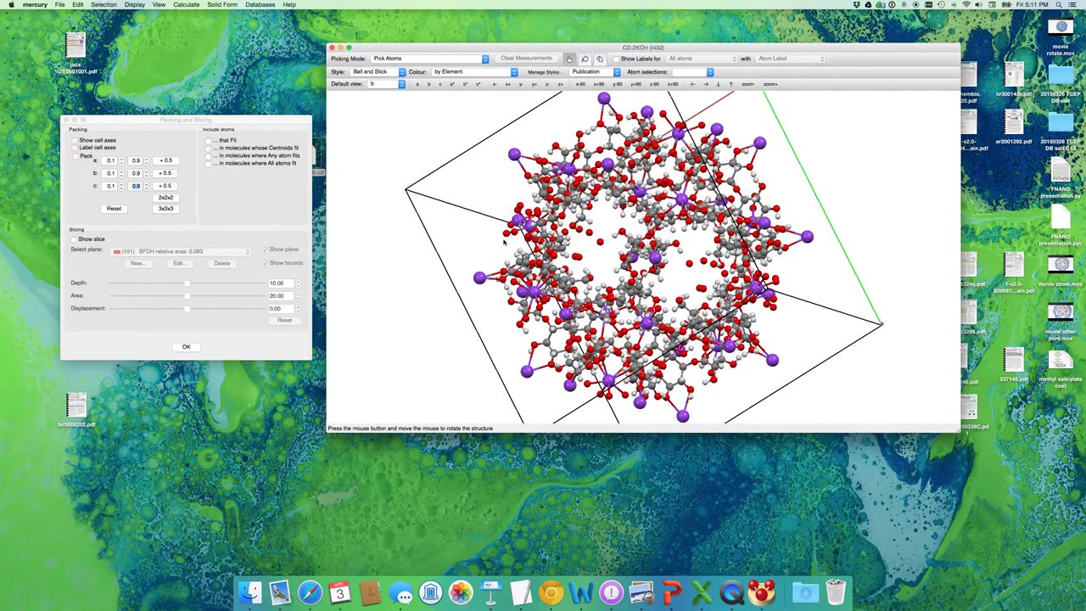
Calculate the CD.2KOH powder pattern and enlarge its plot over the upper-left structure view.
left_click(189, 5)
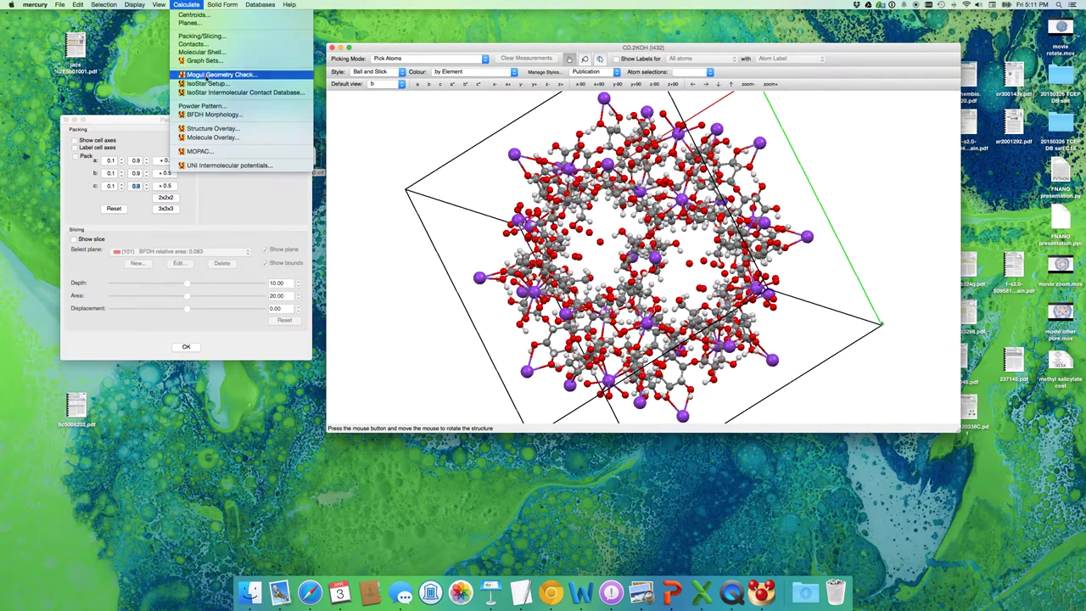
left_click(205, 106)
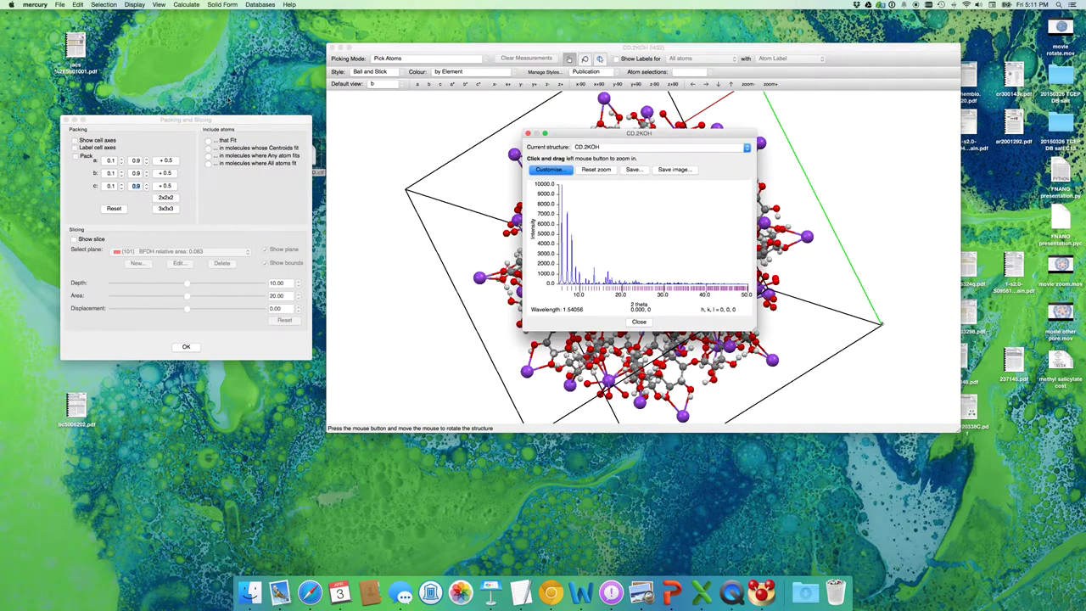
left_click_drag(609, 142, 421, 76)
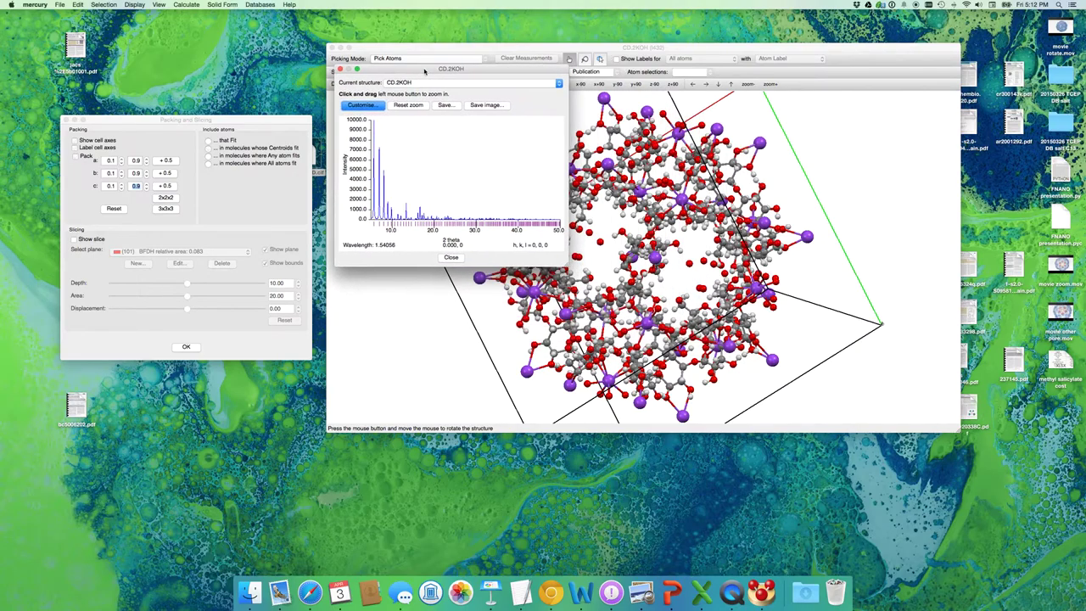
left_click_drag(579, 274, 996, 412)
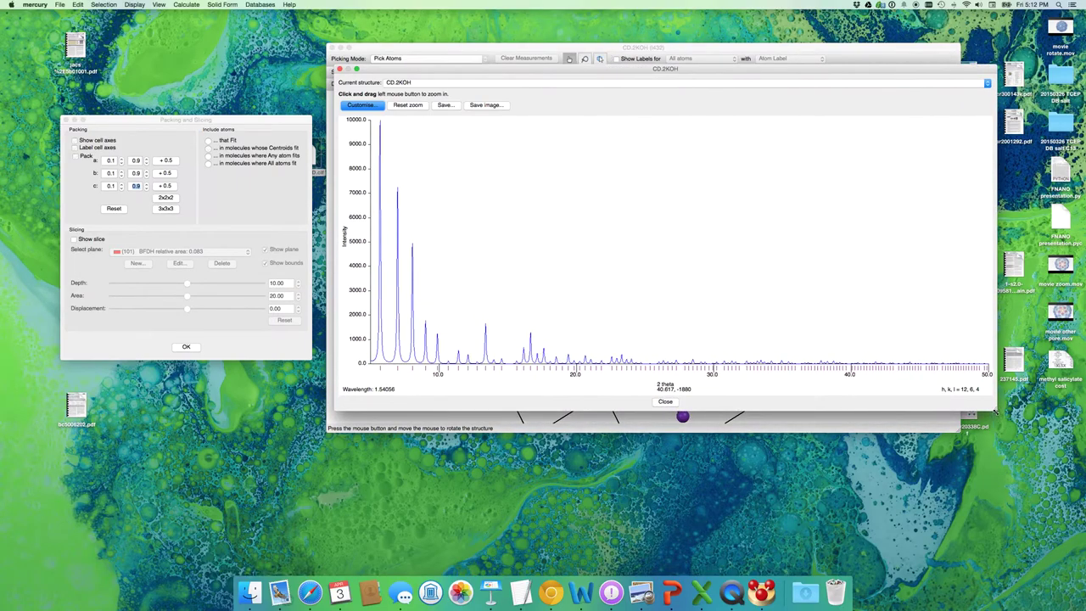
left_click_drag(877, 71, 843, 78)
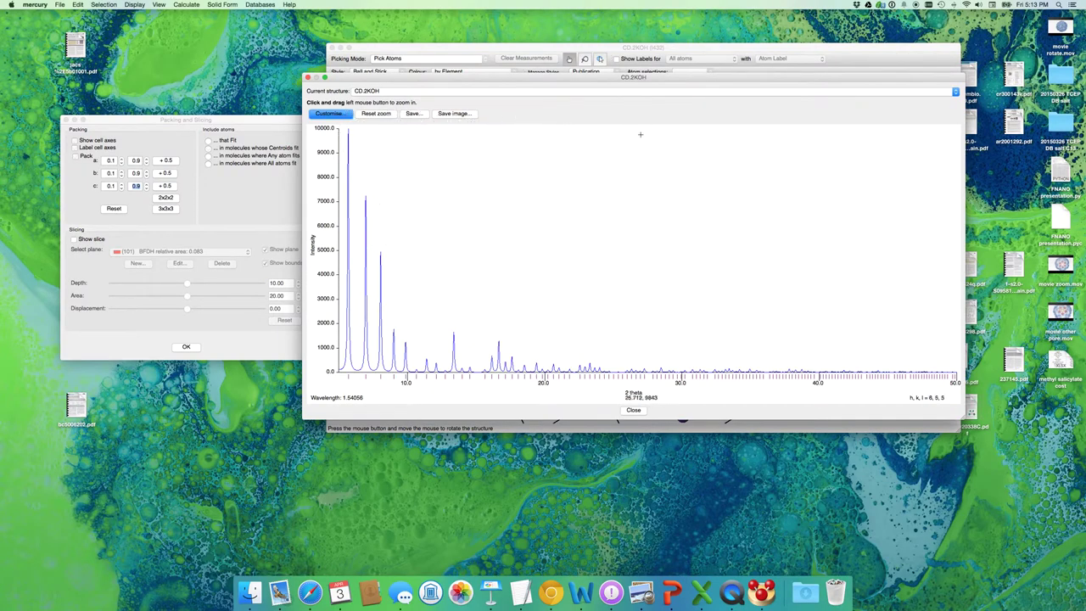
Check the image save formats without saving, then close the Powder Pattern window.
left_click(462, 114)
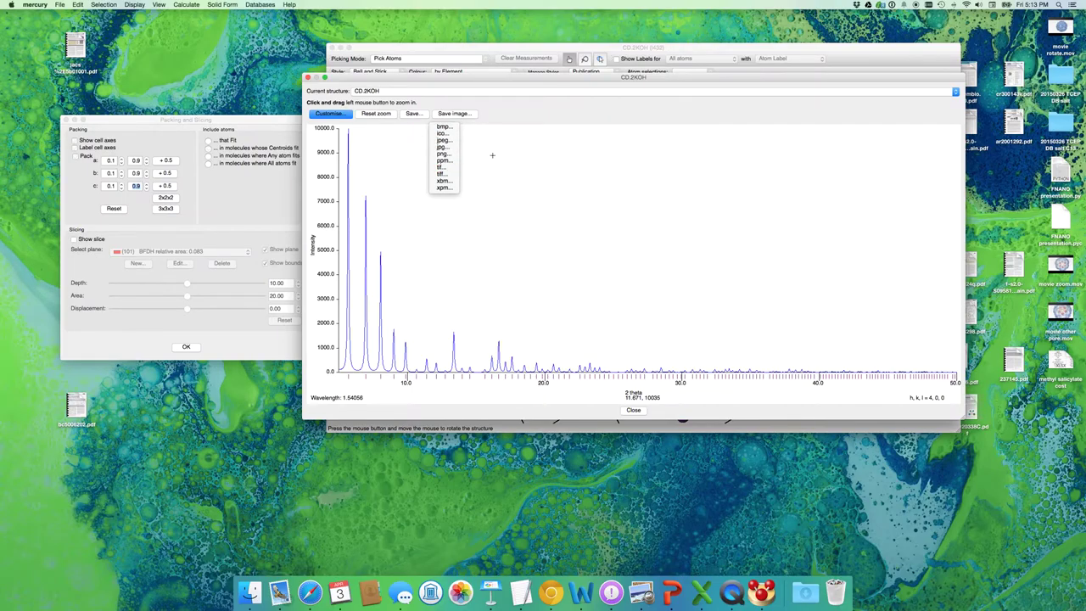
left_click(493, 155)
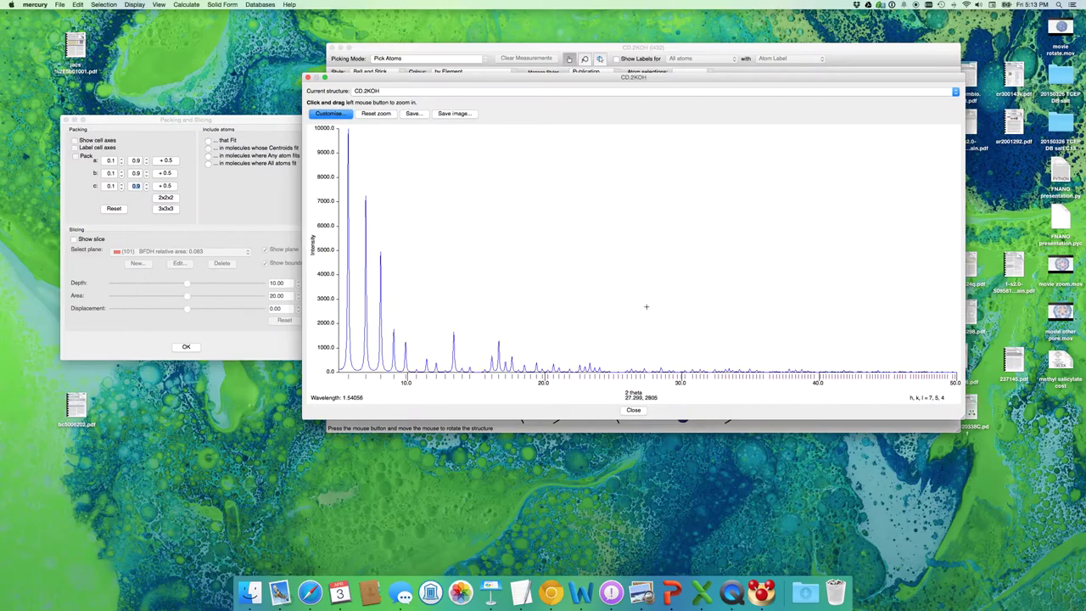
left_click(632, 409)
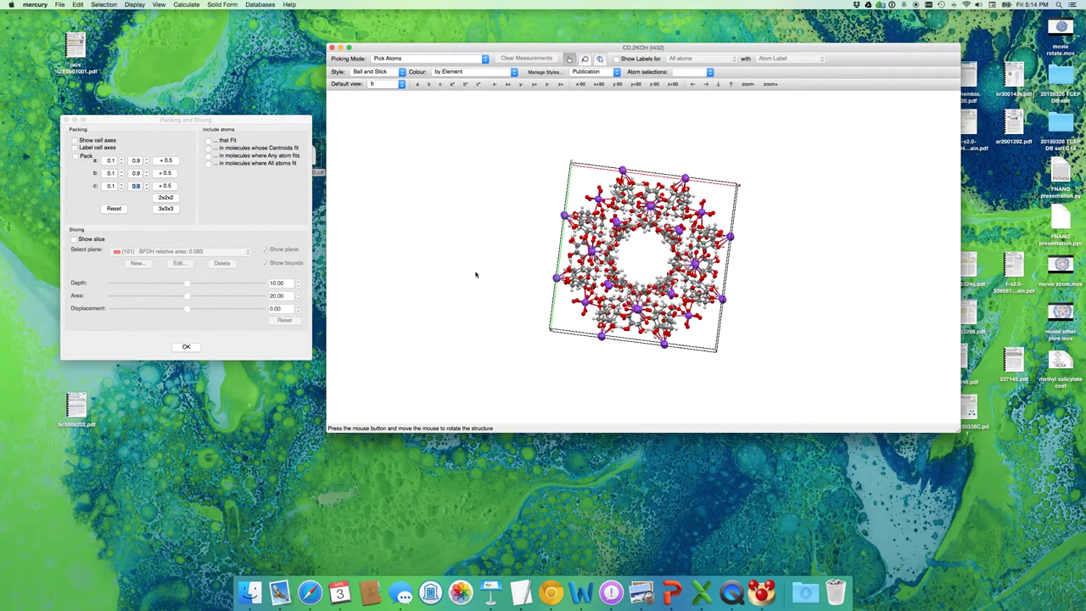
Switch the display style to Ellipsoid and zoom in on the structure.
left_click(395, 74)
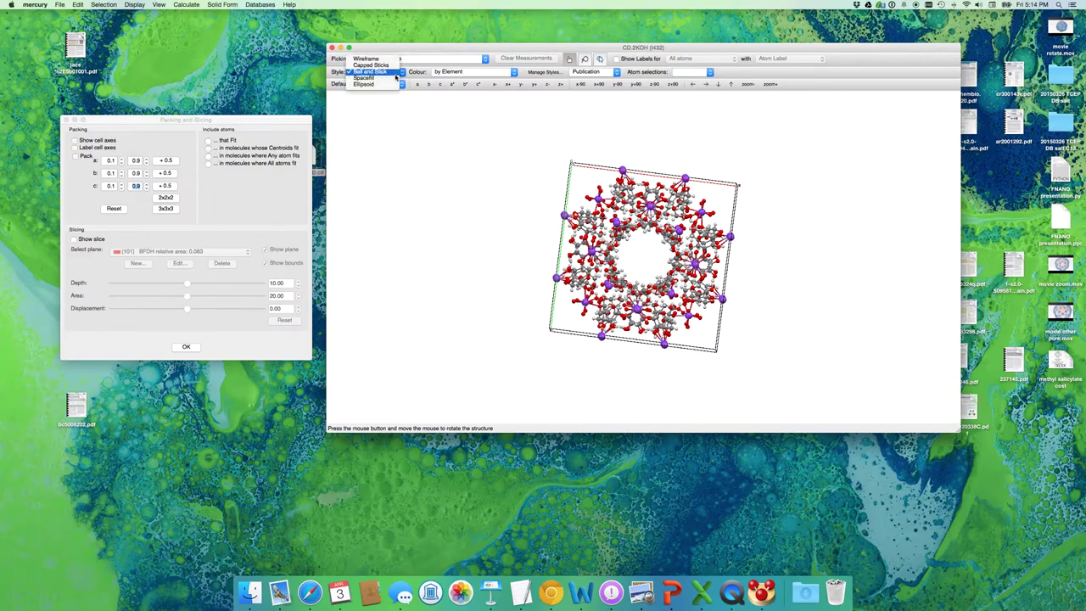
left_click(395, 85)
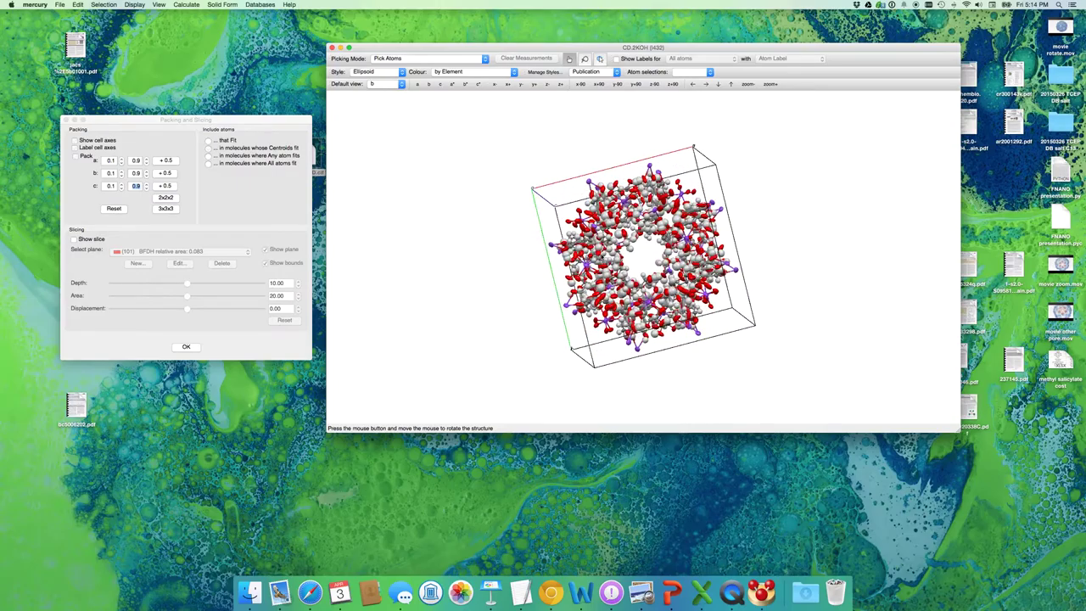
scroll(634, 283, "up", 10)
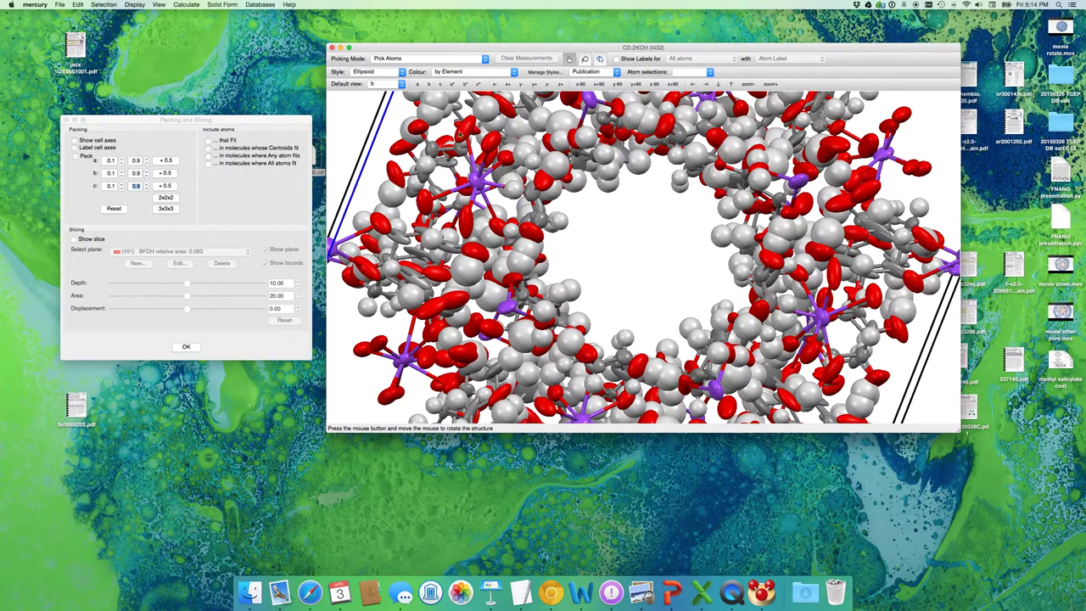
Rotate the ellipsoid model around the pore to inspect it from several angles.
left_click_drag(460, 135, 466, 179)
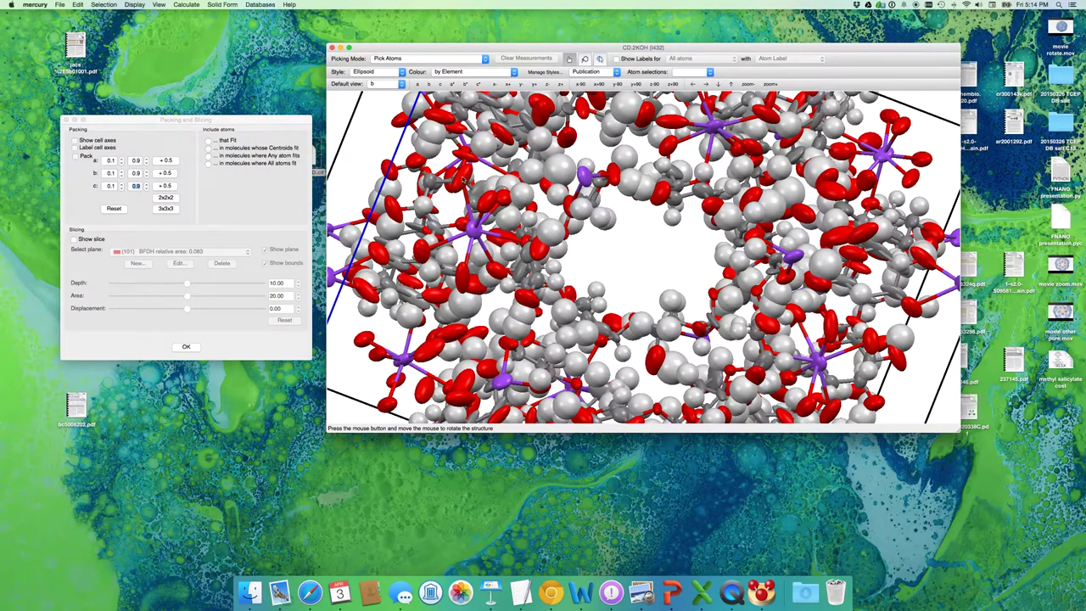
left_click_drag(629, 172, 747, 343)
left_click_drag(508, 231, 518, 192)
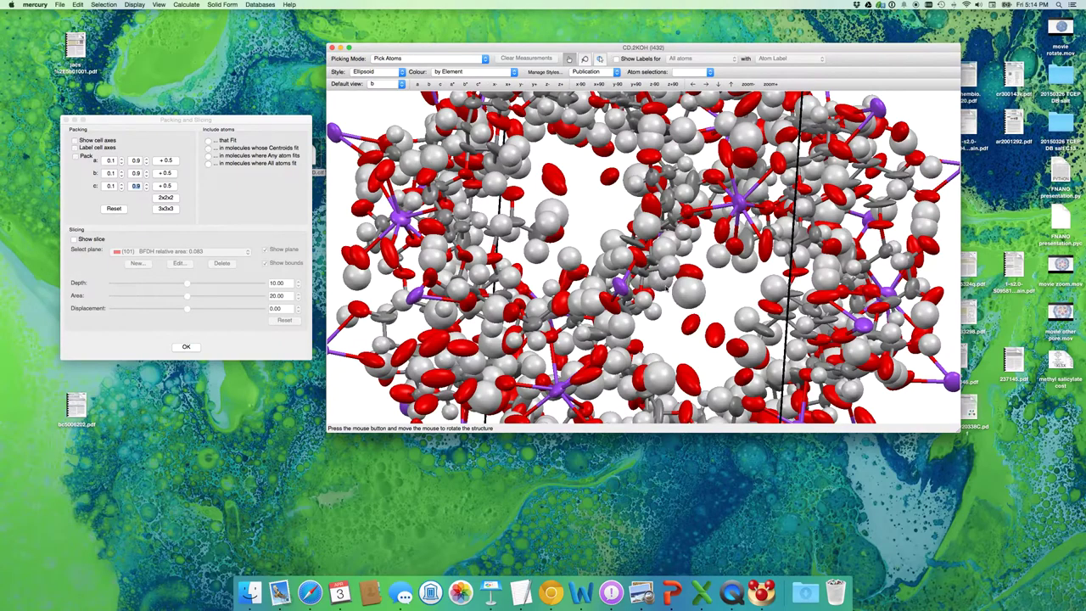
left_click_drag(409, 279, 592, 197)
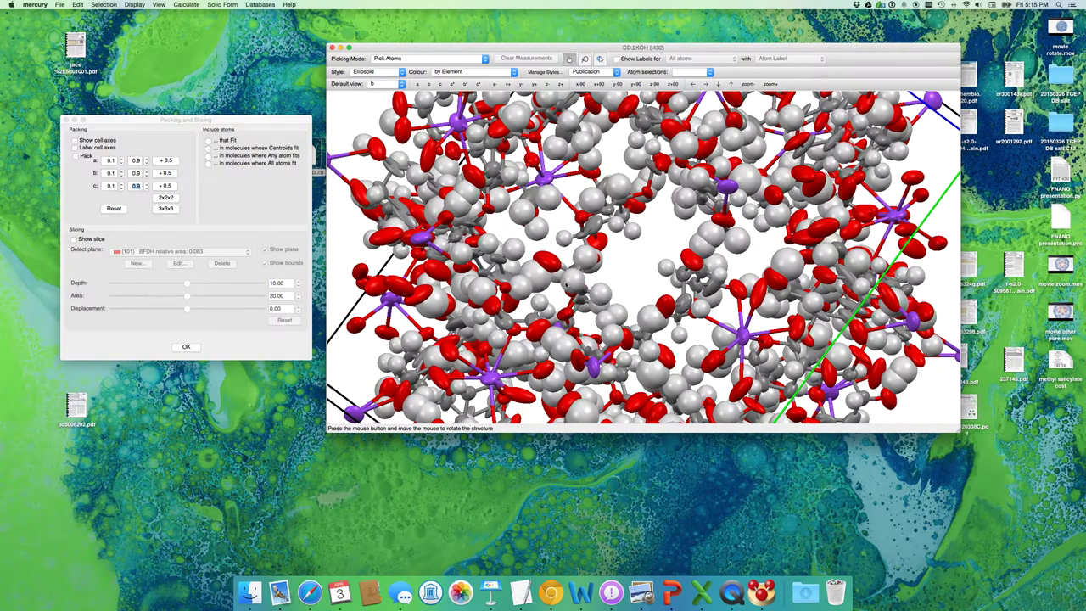
left_click_drag(583, 314, 591, 213)
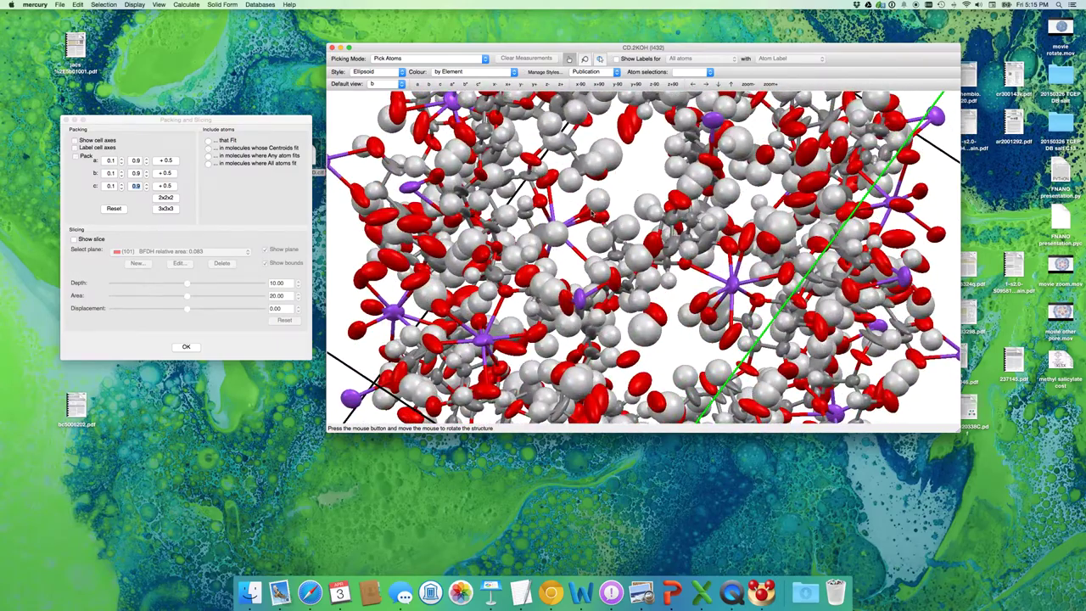
left_click_drag(570, 174, 580, 229)
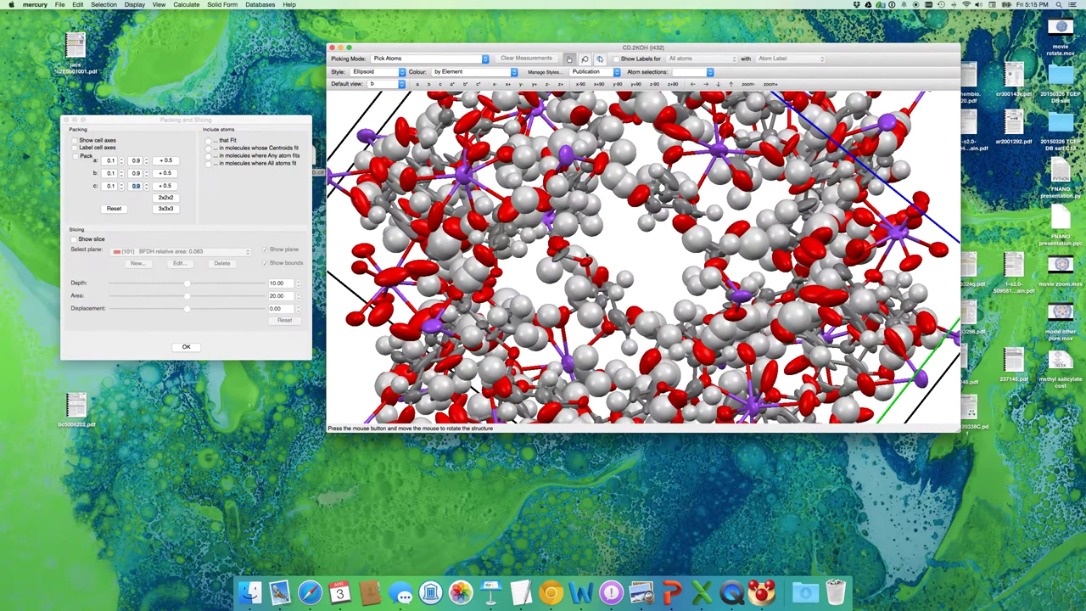